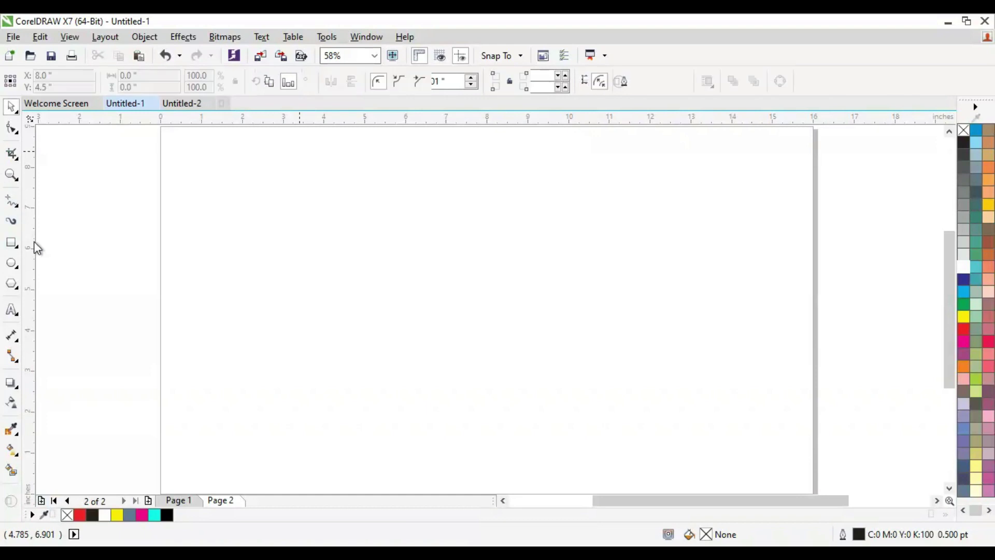
Step: Draw a tall vertical rectangle about 0.45 by 8.25 inches and place a copy of it about 3.4 inches to its right
{"action": "left_click_drag", "start_coordinate": [284, 142], "coordinate": [302, 478]}
{"action": "left_click", "coordinate": [13, 109]}
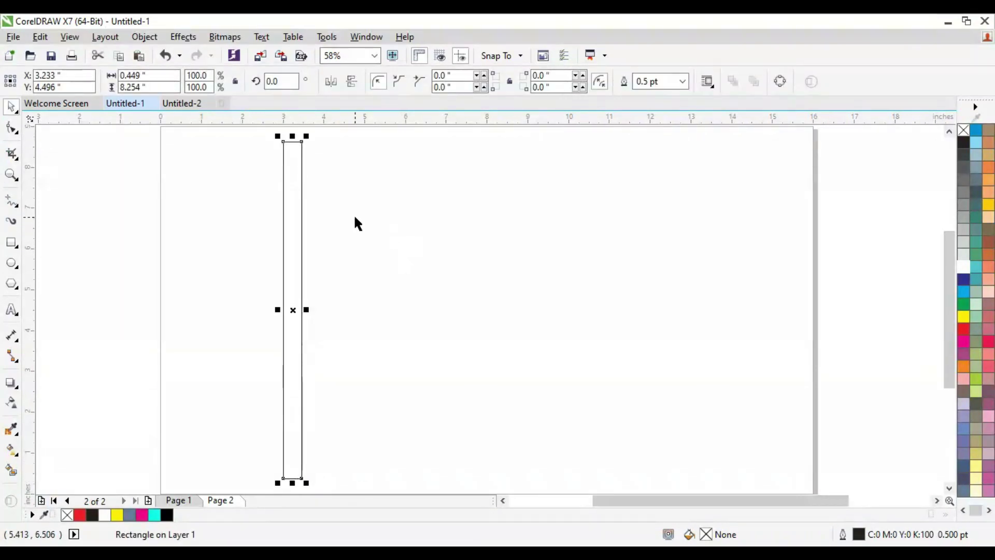
{"action": "left_click_drag", "start_coordinate": [302, 185], "coordinate": [444, 198]}
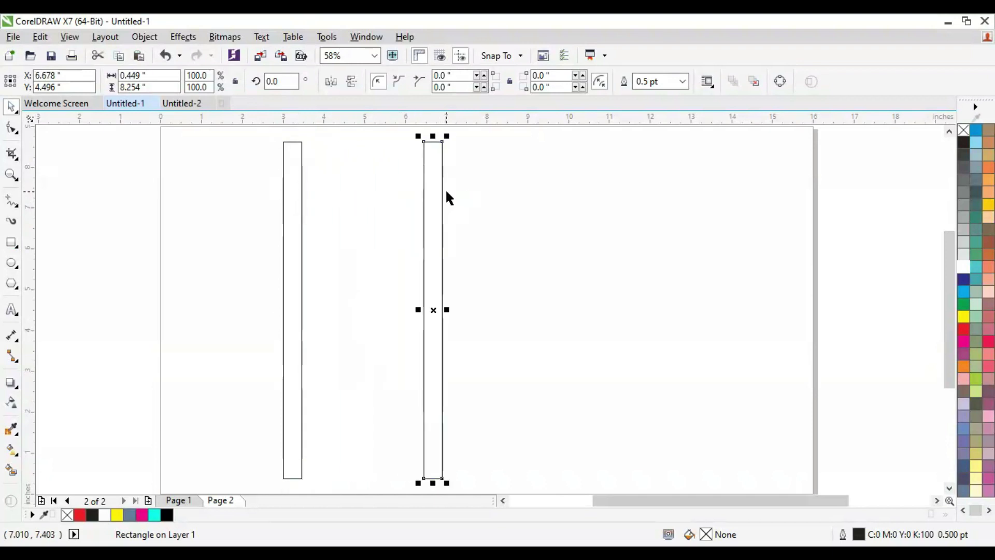
{"action": "scroll", "coordinate": [443, 187], "scroll_direction": "down", "scroll_amount": 1}
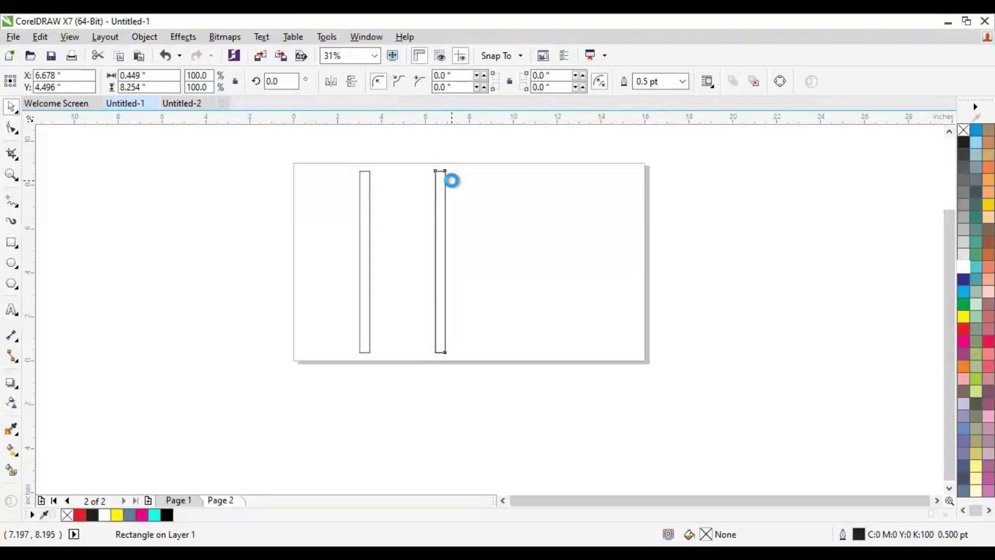
Step: Set the copied rectangle's rotation angle to 180 degrees
{"action": "double_click", "coordinate": [276, 81]}
{"action": "type", "text": "180"}
{"action": "key", "text": "Return"}
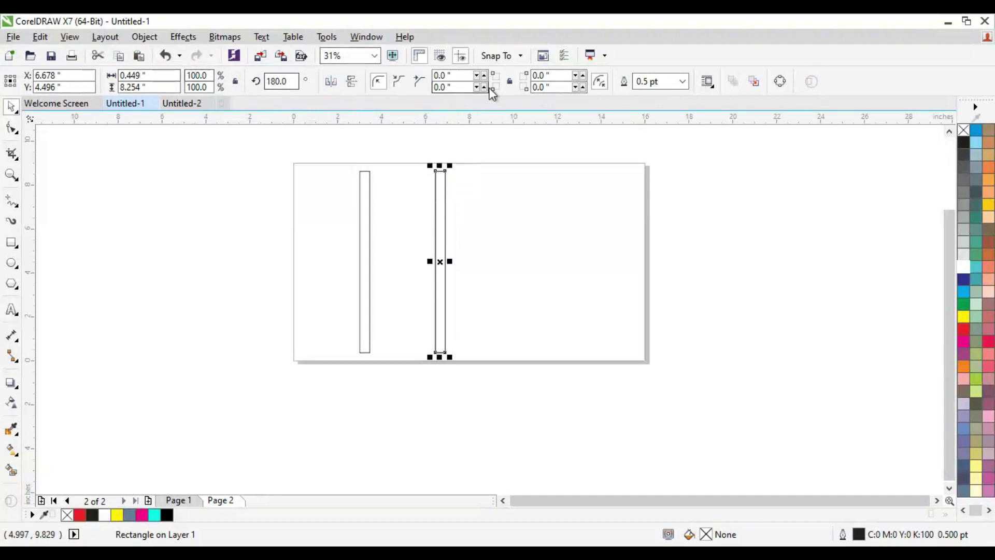
Step: Make a diagonally rotated copy of the second vertical rectangle and duplicate it into three parallel, evenly spaced slanted bars
{"action": "left_click", "coordinate": [438, 182]}
{"action": "left_click_drag", "start_coordinate": [450, 164], "coordinate": [493, 174]}
{"action": "right_click", "coordinate": [500, 224]}
{"action": "scroll", "coordinate": [466, 212], "scroll_direction": "up", "scroll_amount": 1}
{"action": "left_click_drag", "start_coordinate": [459, 203], "coordinate": [475, 216]}
{"action": "scroll", "coordinate": [447, 201], "scroll_direction": "down", "scroll_amount": 1}
Step: Group the two vertical bars and stretch them taller, and group the three diagonal bars
{"action": "left_click_drag", "start_coordinate": [450, 148], "coordinate": [331, 381]}
{"action": "key", "text": "ctrl+g"}
{"action": "left_click_drag", "start_coordinate": [392, 349], "coordinate": [391, 362]}
{"action": "left_click_drag", "start_coordinate": [501, 158], "coordinate": [261, 345]}
{"action": "key", "text": "ctrl+g"}
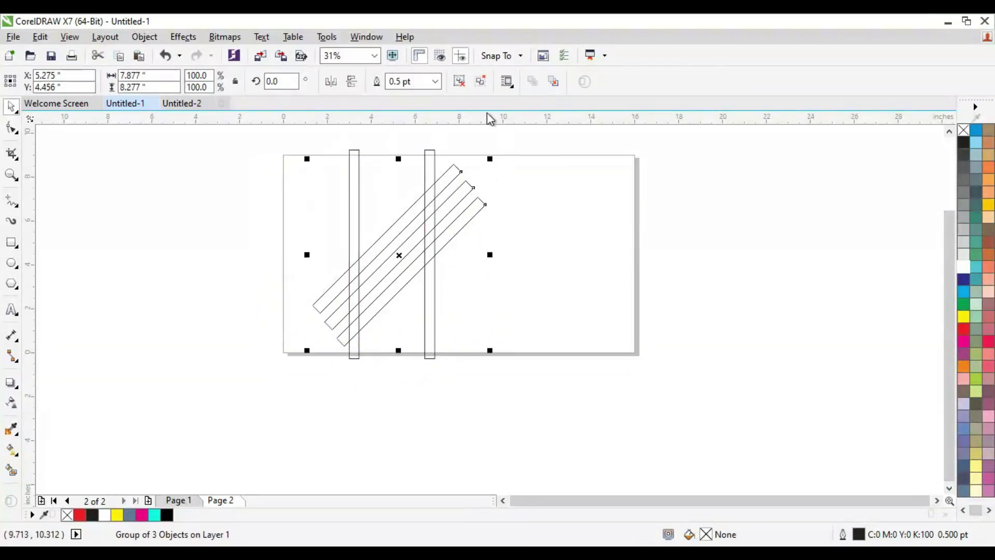
Step: Align the diagonal bar group with the vertical bar group on both their horizontal and vertical centers
{"action": "left_click", "coordinate": [434, 152], "text": "shift"}
{"action": "key", "text": "c"}
{"action": "key", "text": "e"}
{"action": "left_click", "coordinate": [515, 185]}
{"action": "key", "text": "F4"}
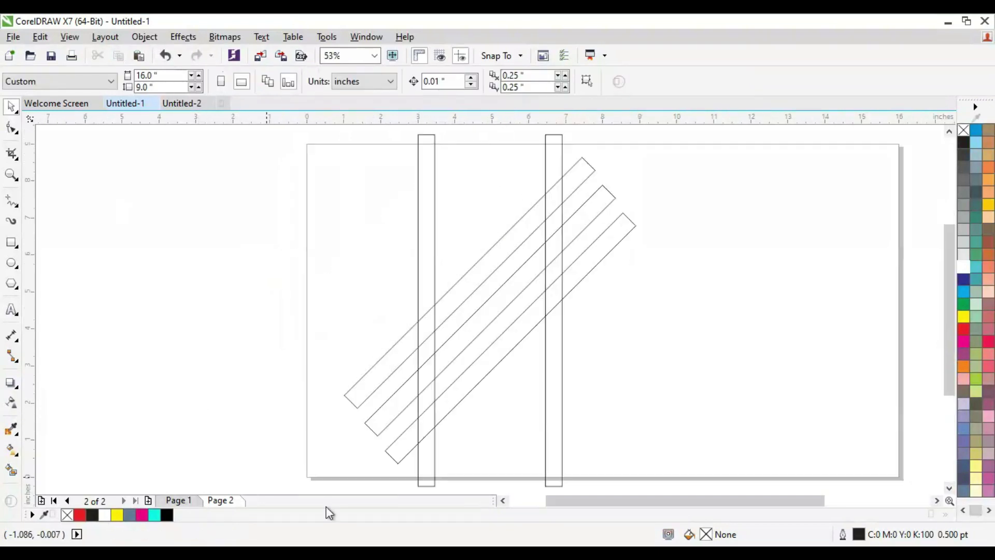
Step: Draw a straight horizontal line about 7.3 inches long across the bars near their upper ends
{"action": "left_click", "coordinate": [11, 200]}
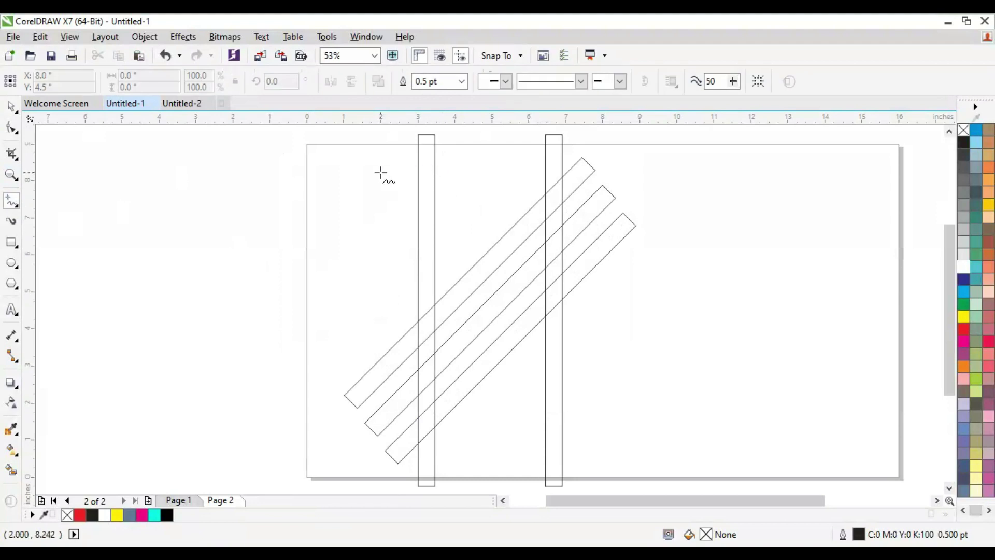
{"action": "left_click", "coordinate": [375, 174]}
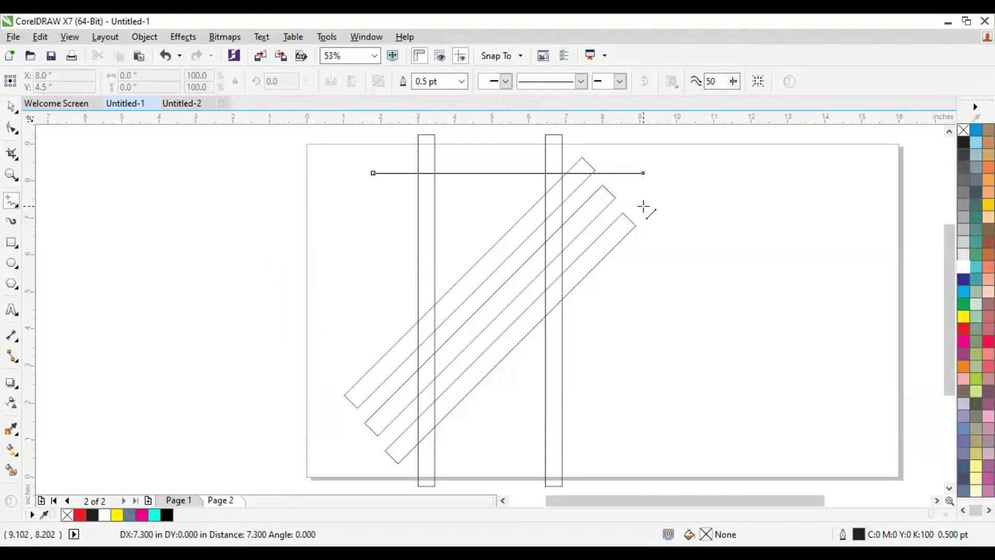
{"action": "left_click", "coordinate": [644, 210], "text": "ctrl"}
{"action": "left_click", "coordinate": [12, 106]}
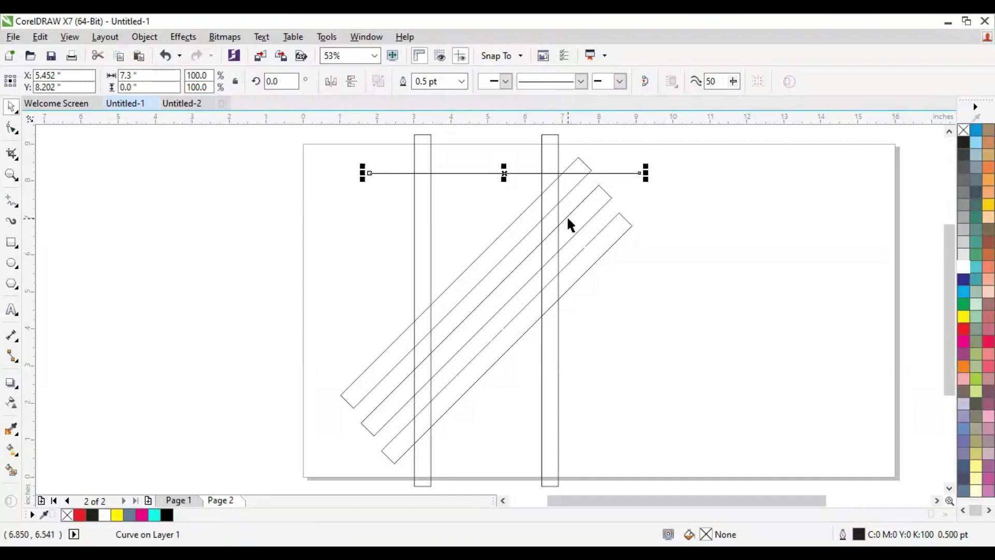
Step: Enlarge the group of three diagonal bars slightly
{"action": "left_click", "coordinate": [602, 185]}
{"action": "left_click_drag", "start_coordinate": [636, 154], "coordinate": [642, 147]}
{"action": "left_click", "coordinate": [723, 335]}
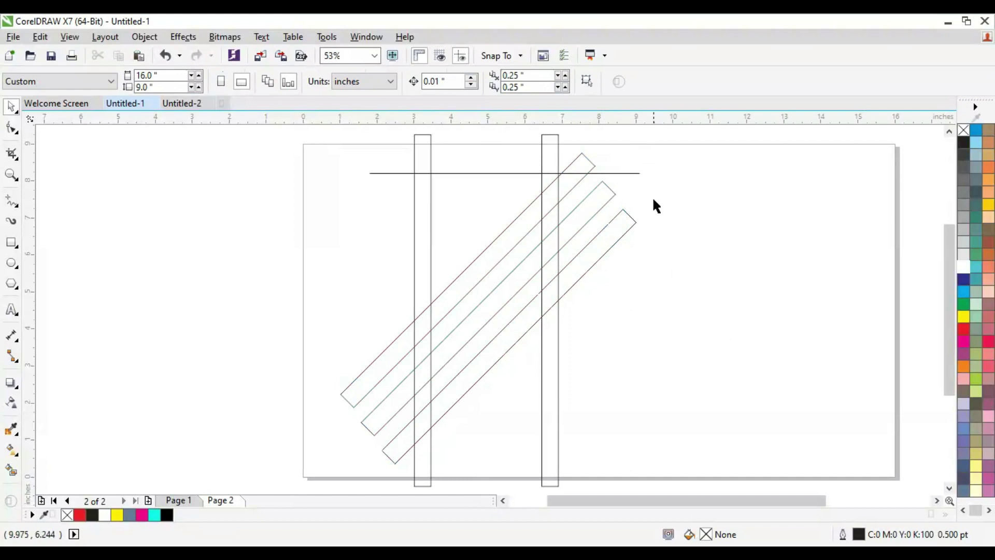
Step: Place a copy of the horizontal line straight below the original, near the lower ends of the bars
{"action": "left_click_drag", "start_coordinate": [623, 173], "coordinate": [651, 447]}
{"action": "right_click", "coordinate": [650, 447]}
{"action": "left_click", "coordinate": [678, 416]}
{"action": "key", "text": "F3"}
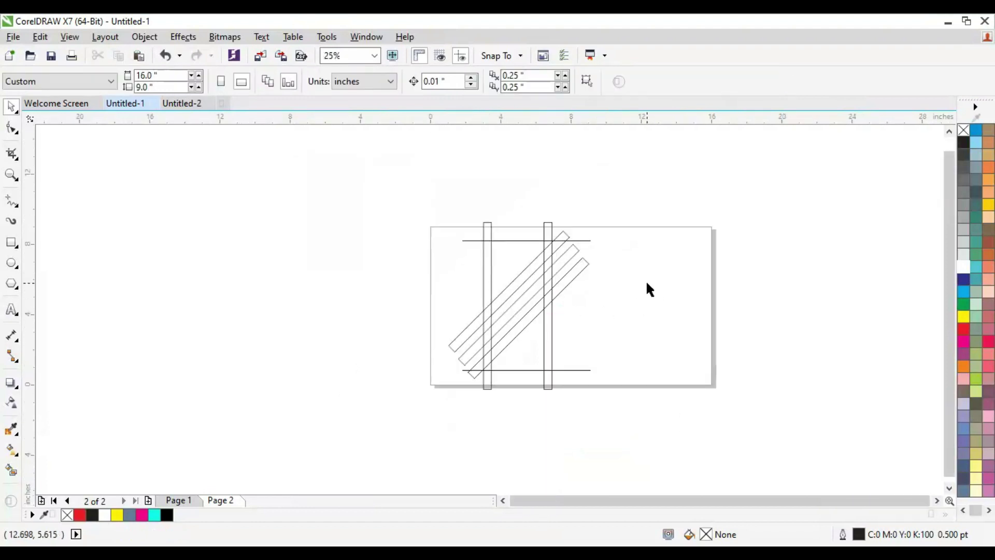
Step: Group all the bars and horizontal lines and scale the group down to 85%
{"action": "left_click_drag", "start_coordinate": [641, 216], "coordinate": [422, 430]}
{"action": "key", "text": "ctrl+g"}
{"action": "left_click_drag", "start_coordinate": [594, 218], "coordinate": [578, 235]}
{"action": "left_click", "coordinate": [643, 273]}
{"action": "key", "text": "F4"}
{"action": "left_click", "coordinate": [599, 210]}
{"action": "scroll", "coordinate": [600, 211], "scroll_direction": "down", "scroll_amount": 1}
{"action": "scroll", "coordinate": [608, 191], "scroll_direction": "up", "scroll_amount": 1}
{"action": "left_click_drag", "start_coordinate": [626, 157], "coordinate": [643, 141]}
{"action": "key", "text": "F4"}
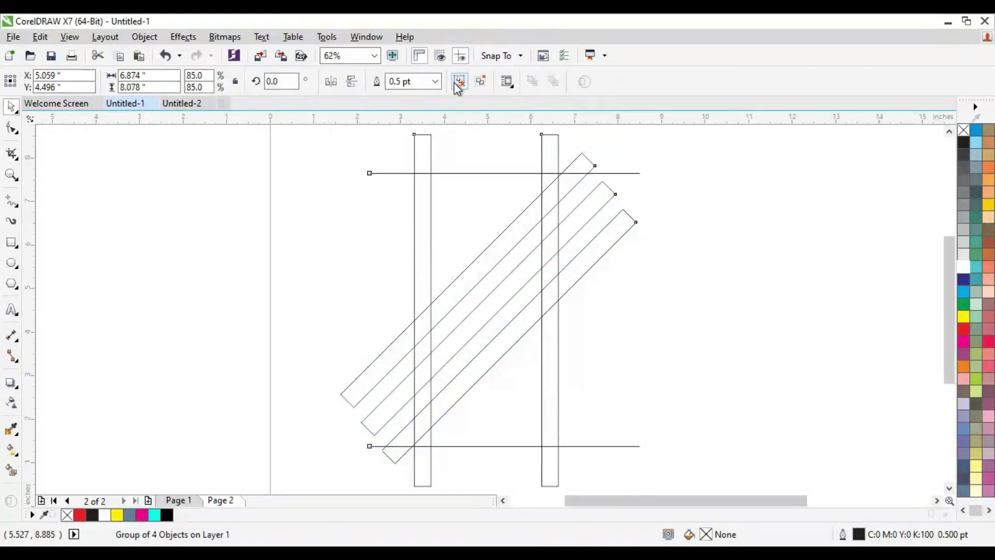
Step: Ungroup the artwork and shift the lower horizontal line slightly down to about Y 1.305 inches
{"action": "left_click", "coordinate": [586, 290]}
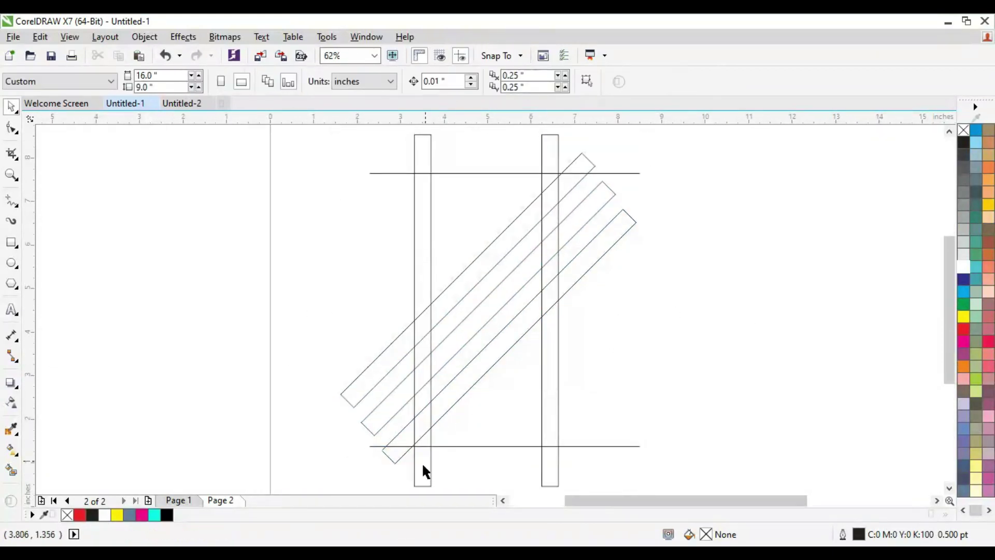
{"action": "scroll", "coordinate": [422, 458], "scroll_direction": "up", "scroll_amount": 2}
{"action": "left_click", "coordinate": [431, 439]}
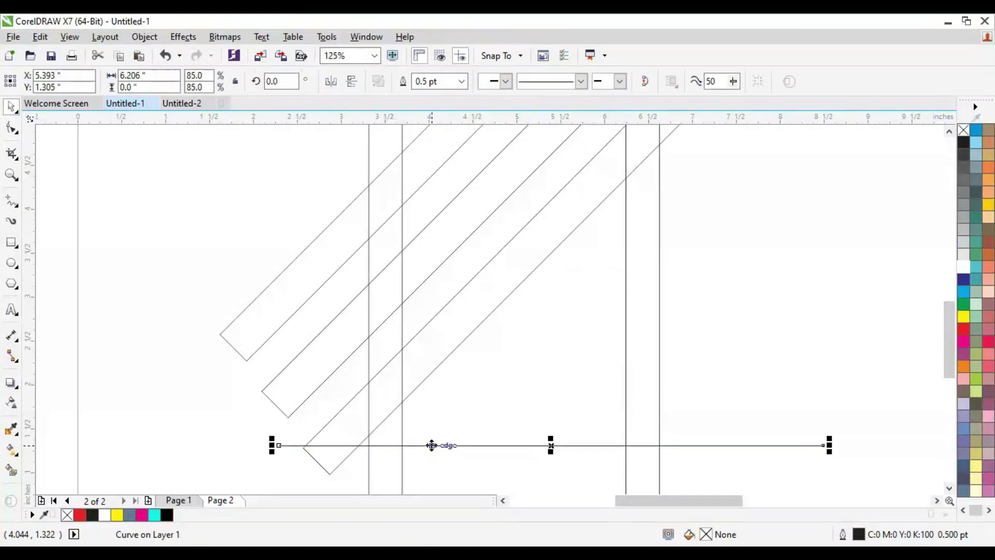
{"action": "left_click", "coordinate": [233, 409]}
Step: Smart-fill the left bar below the upper line and the topmost diagonal up to that line with blue-grey C40 M20 Y0 K40
{"action": "left_click", "coordinate": [13, 472]}
{"action": "scroll", "coordinate": [409, 411], "scroll_direction": "down", "scroll_amount": 2}
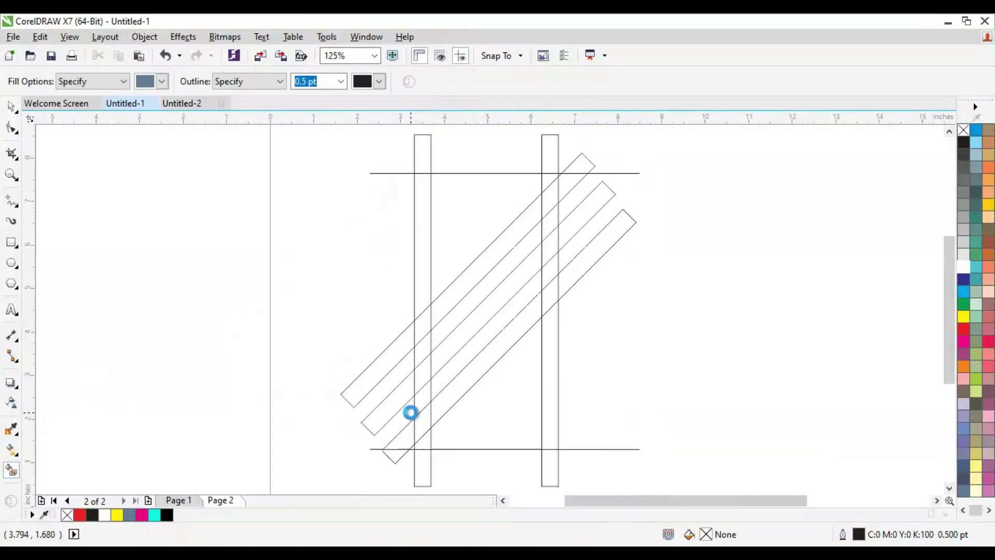
{"action": "left_click", "coordinate": [427, 302]}
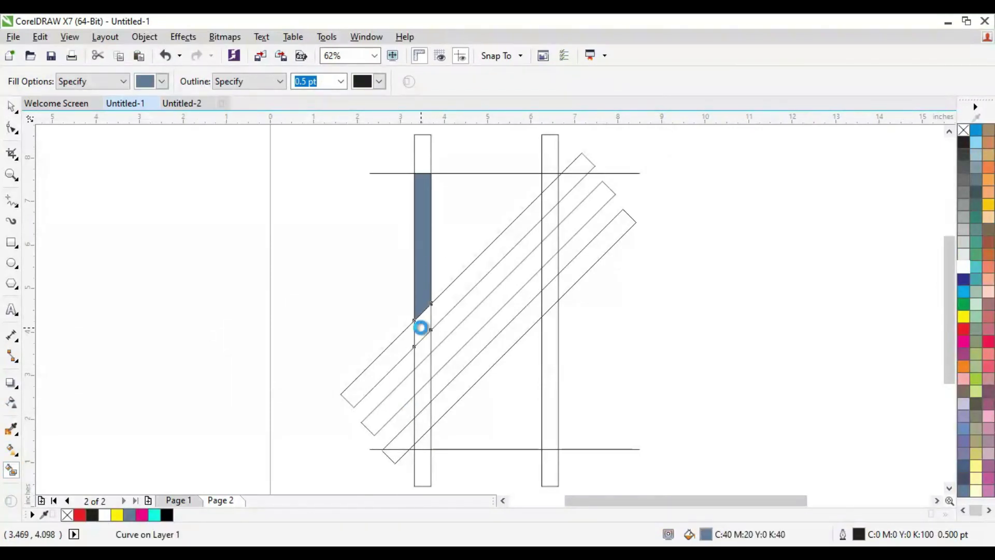
{"action": "left_click", "coordinate": [441, 314]}
{"action": "left_click", "coordinate": [548, 204]}
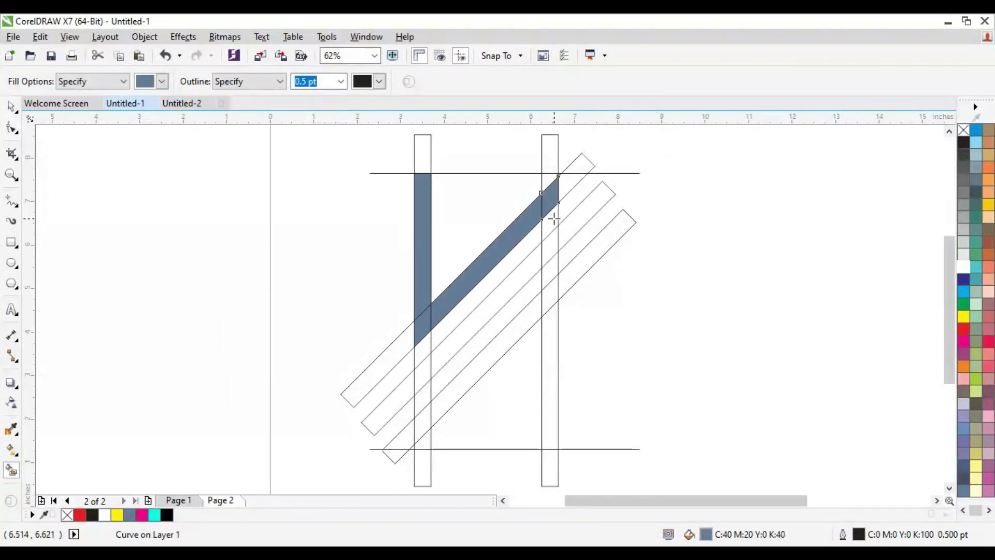
{"action": "scroll", "coordinate": [555, 150], "scroll_direction": "up", "scroll_amount": 1}
{"action": "left_click", "coordinate": [573, 223]}
Step: Smart-fill the left bar down to the middle diagonal, that diagonal, and its continuation down the right bar in blue-grey
{"action": "scroll", "coordinate": [557, 151], "scroll_direction": "down", "scroll_amount": 1}
{"action": "scroll", "coordinate": [378, 351], "scroll_direction": "down", "scroll_amount": 2}
{"action": "scroll", "coordinate": [409, 367], "scroll_direction": "up", "scroll_amount": 2}
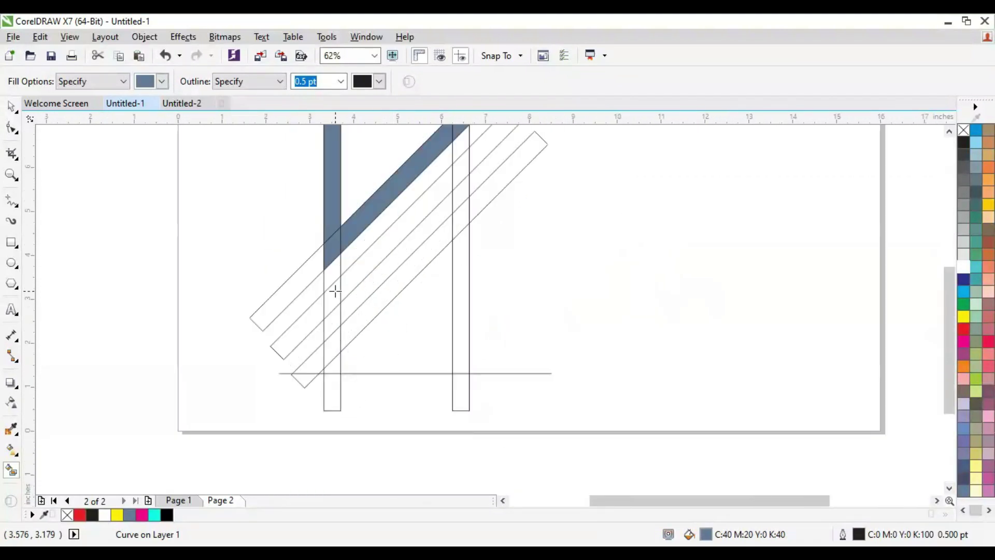
{"action": "scroll", "coordinate": [331, 284], "scroll_direction": "up", "scroll_amount": 1}
{"action": "left_click", "coordinate": [369, 280]}
{"action": "scroll", "coordinate": [455, 270], "scroll_direction": "down", "scroll_amount": 1}
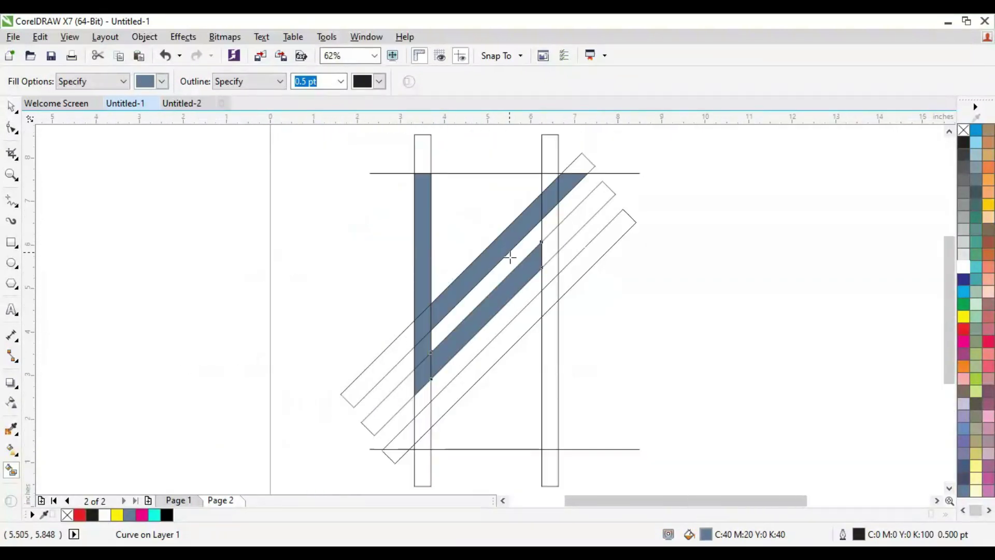
{"action": "scroll", "coordinate": [510, 257], "scroll_direction": "up", "scroll_amount": 1}
{"action": "left_click", "coordinate": [609, 232]}
{"action": "left_click", "coordinate": [586, 234]}
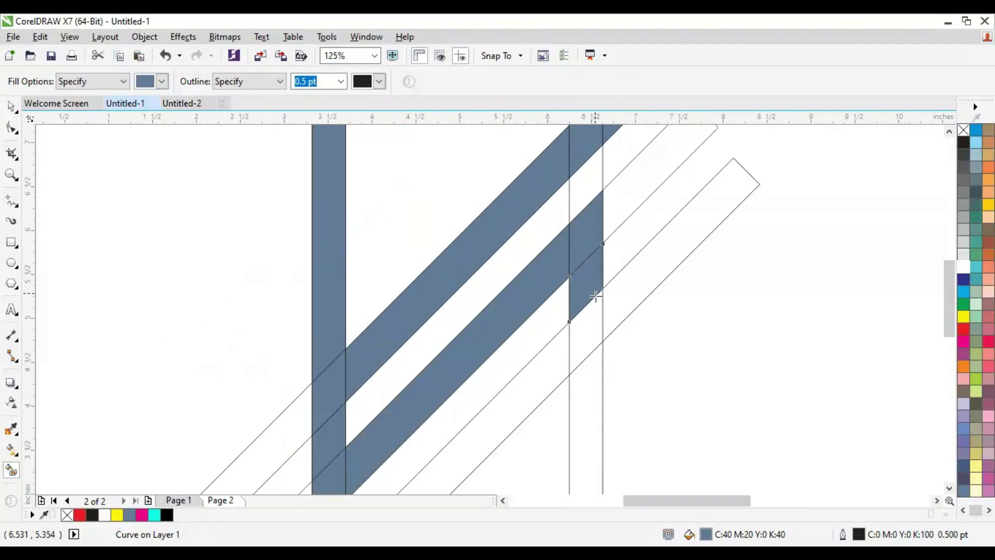
Step: Smart-fill the lowest diagonal bar in blue-grey from the right bar down to the lower horizontal line
{"action": "scroll", "coordinate": [518, 372], "scroll_direction": "down", "scroll_amount": 1}
{"action": "scroll", "coordinate": [591, 395], "scroll_direction": "up", "scroll_amount": 1}
{"action": "left_click", "coordinate": [487, 271]}
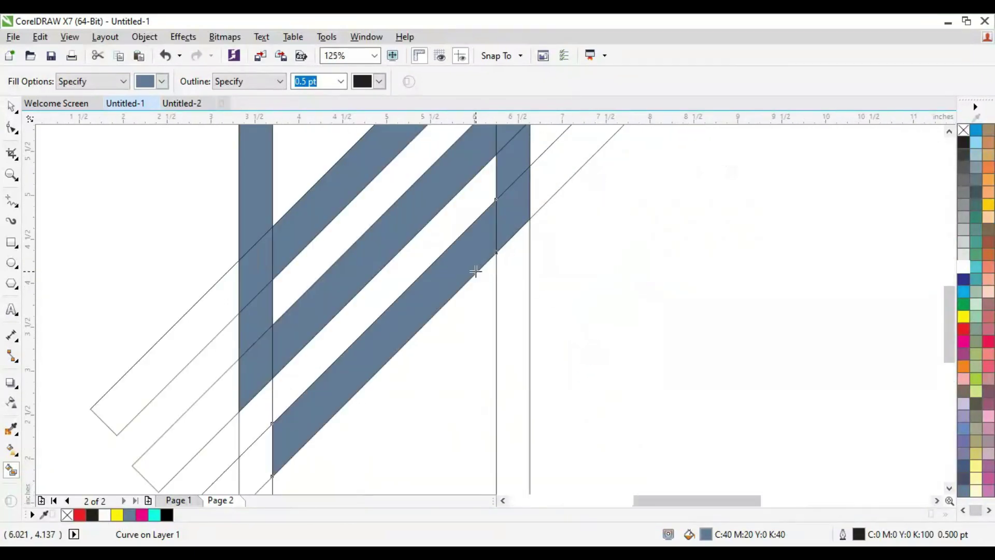
{"action": "scroll", "coordinate": [474, 267], "scroll_direction": "down", "scroll_amount": 1}
{"action": "scroll", "coordinate": [426, 409], "scroll_direction": "up", "scroll_amount": 1}
{"action": "left_click", "coordinate": [428, 422]}
{"action": "scroll", "coordinate": [429, 422], "scroll_direction": "down", "scroll_amount": 1}
{"action": "scroll", "coordinate": [436, 386], "scroll_direction": "up", "scroll_amount": 1}
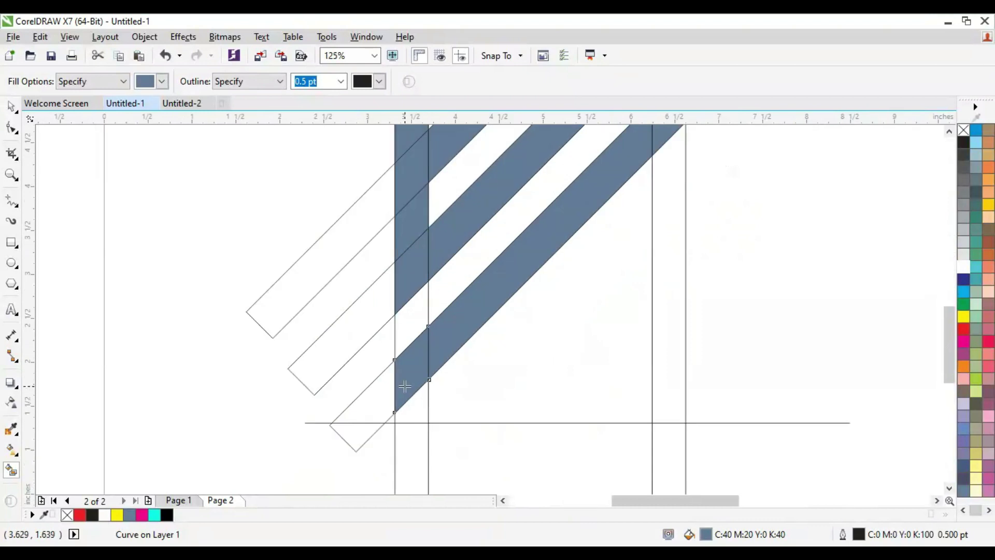
{"action": "left_click", "coordinate": [384, 412]}
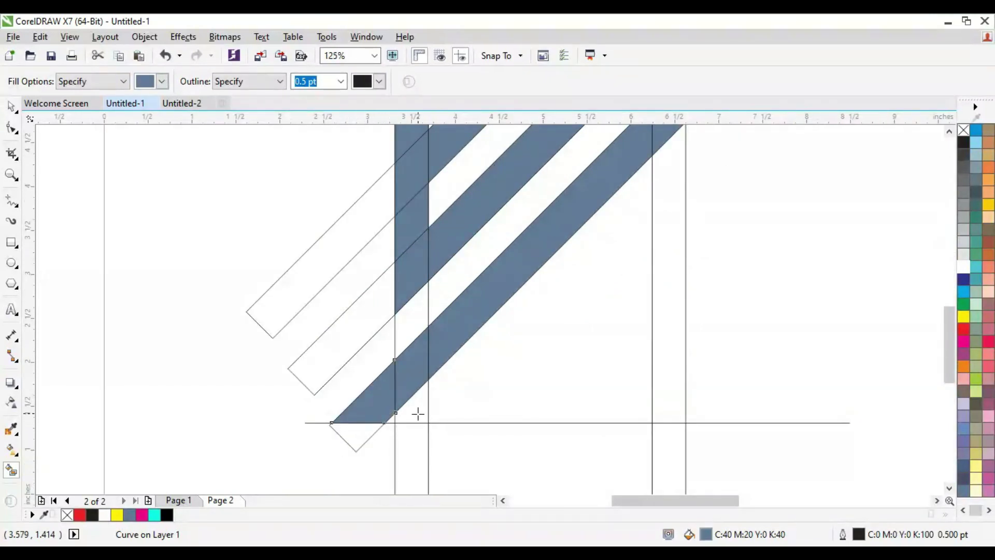
Step: Smart-fill the small triangle at the left bar's foot and the right bar down to the lower line in blue-grey
{"action": "scroll", "coordinate": [417, 395], "scroll_direction": "down", "scroll_amount": 1}
{"action": "left_click", "coordinate": [424, 398]}
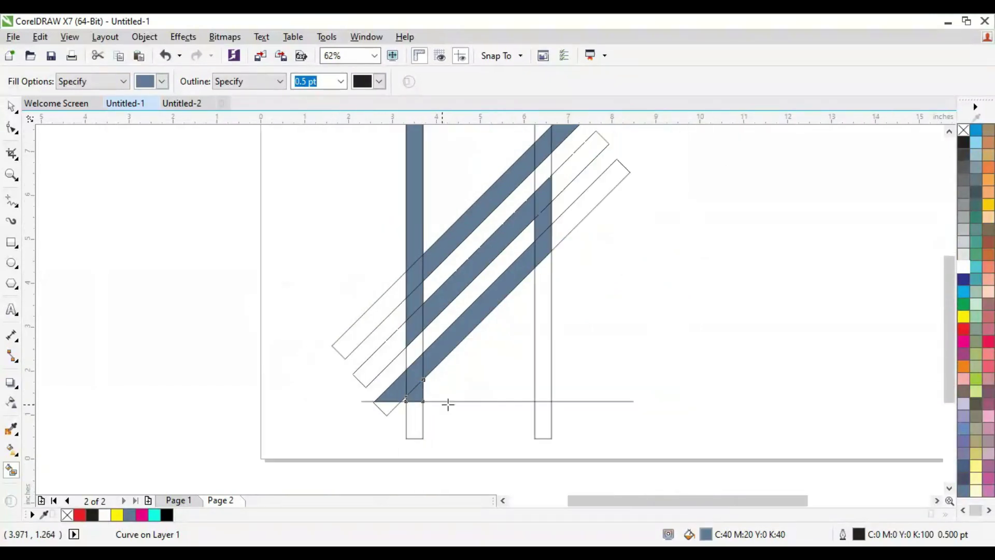
{"action": "left_click", "coordinate": [545, 307]}
{"action": "scroll", "coordinate": [554, 330], "scroll_direction": "up", "scroll_amount": 1}
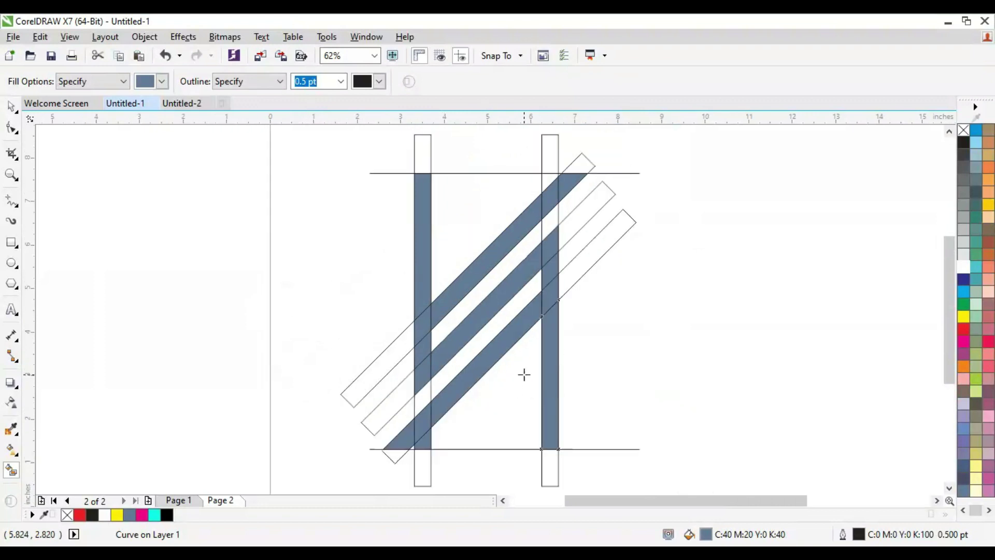
{"action": "left_click", "coordinate": [11, 104]}
{"action": "scroll", "coordinate": [393, 344], "scroll_direction": "up", "scroll_amount": 2}
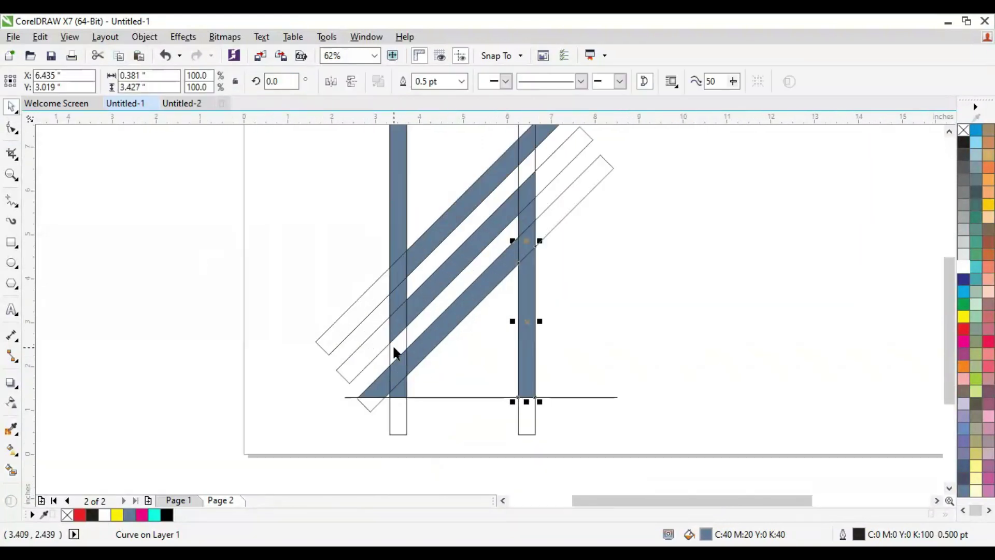
{"action": "left_click_drag", "start_coordinate": [486, 384], "coordinate": [487, 396]}
{"action": "key", "text": "ctrl+z"}
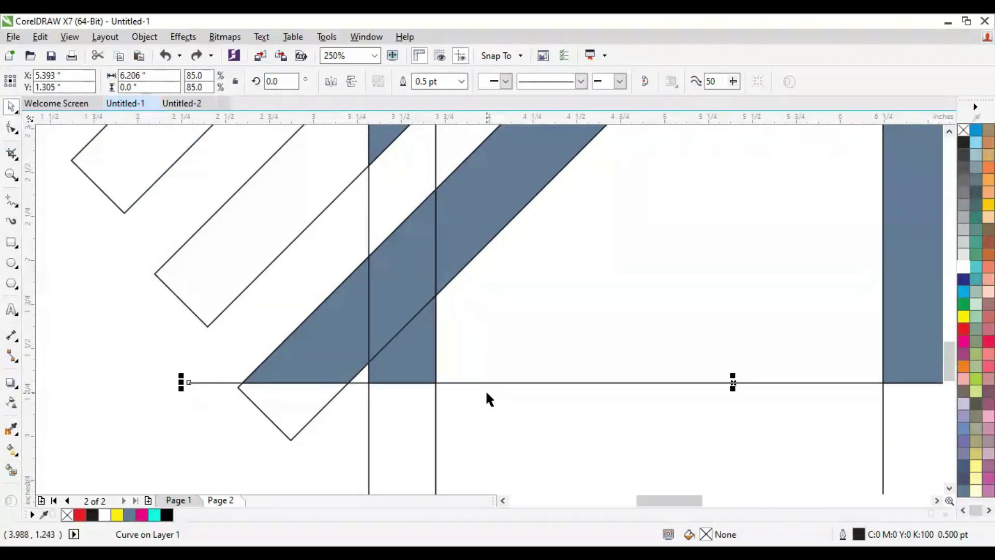
{"action": "scroll", "coordinate": [486, 394], "scroll_direction": "down", "scroll_amount": 1}
{"action": "scroll", "coordinate": [470, 383], "scroll_direction": "down", "scroll_amount": 1}
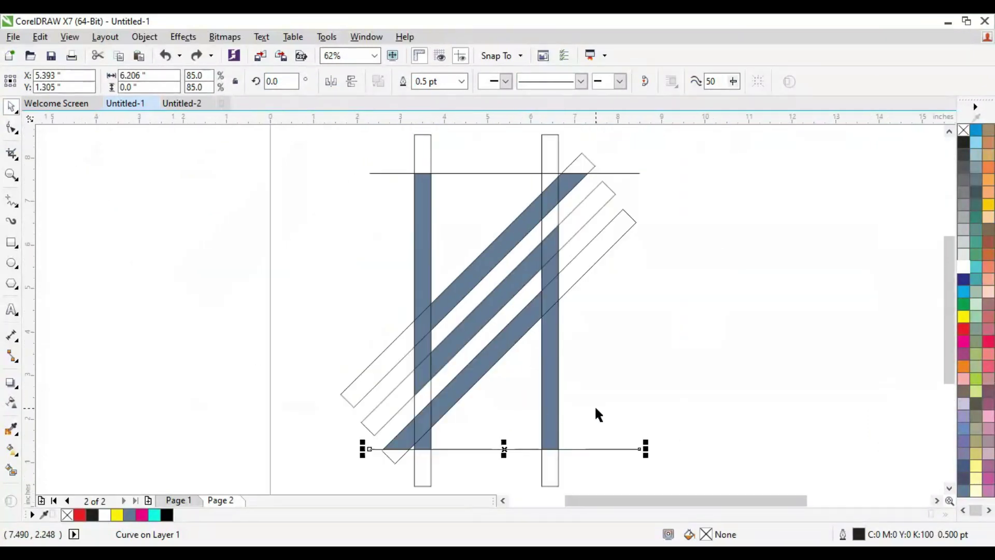
Step: Delete the small filled triangle at the left bar's foot and the lower horizontal line
{"action": "left_click", "coordinate": [435, 448]}
{"action": "left_click", "coordinate": [681, 428]}
{"action": "left_click", "coordinate": [614, 449]}
{"action": "key", "text": "Delete"}
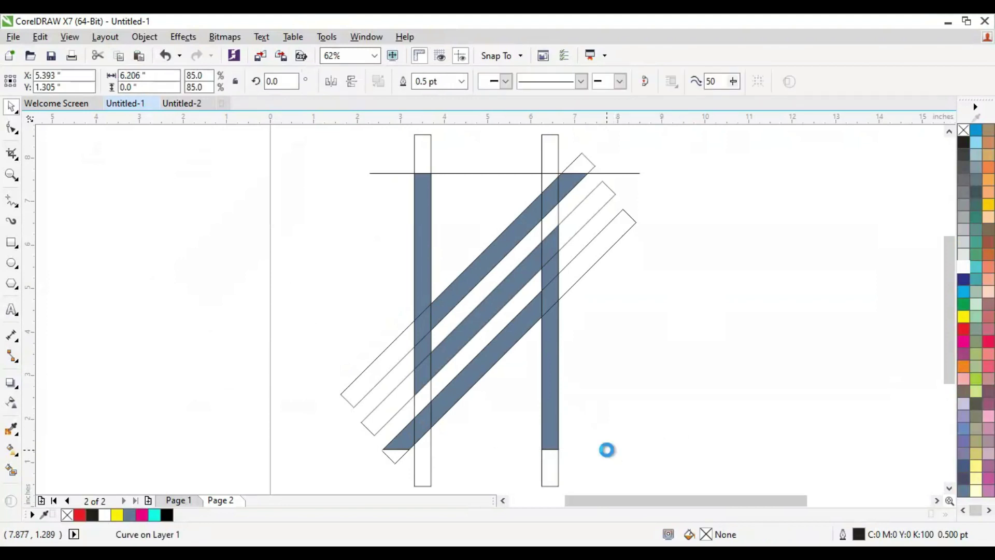
Step: Delete the unfilled vertical bars, the unfilled diagonal bars and the upper horizontal line
{"action": "left_click", "coordinate": [559, 456]}
{"action": "key", "text": "Delete"}
{"action": "left_click", "coordinate": [628, 227]}
{"action": "key", "text": "Delete"}
{"action": "left_click", "coordinate": [621, 175]}
{"action": "key", "text": "Delete"}
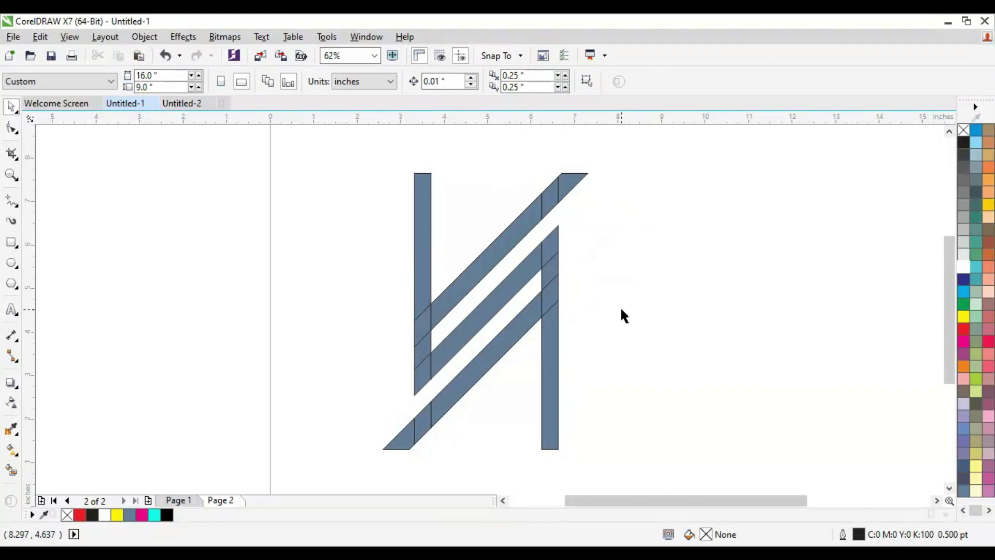
Step: Select all the filled pieces and weld them into a single shape
{"action": "scroll", "coordinate": [607, 301], "scroll_direction": "down", "scroll_amount": 2}
{"action": "left_click_drag", "start_coordinate": [650, 189], "coordinate": [499, 361]}
{"action": "left_click", "coordinate": [408, 78]}
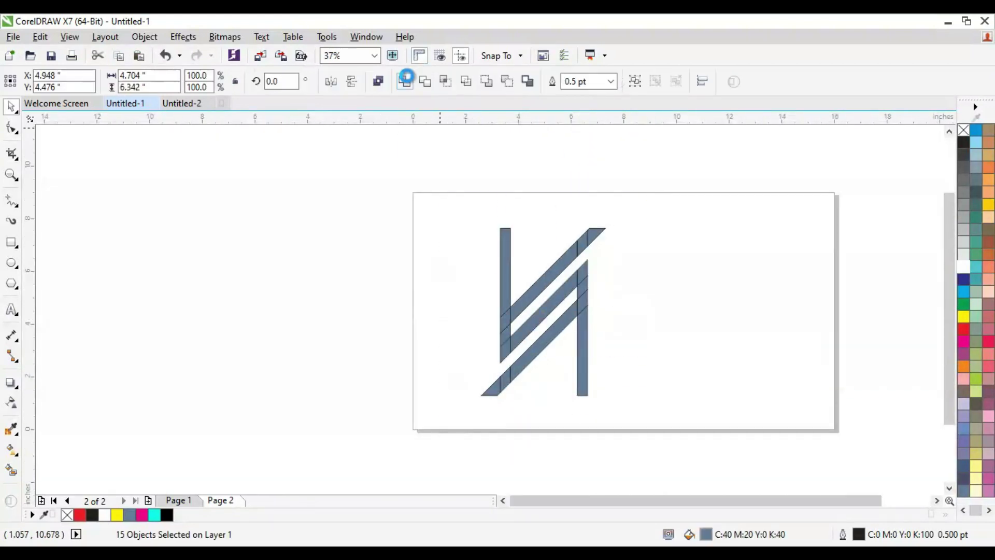
{"action": "scroll", "coordinate": [535, 261], "scroll_direction": "up", "scroll_amount": 3}
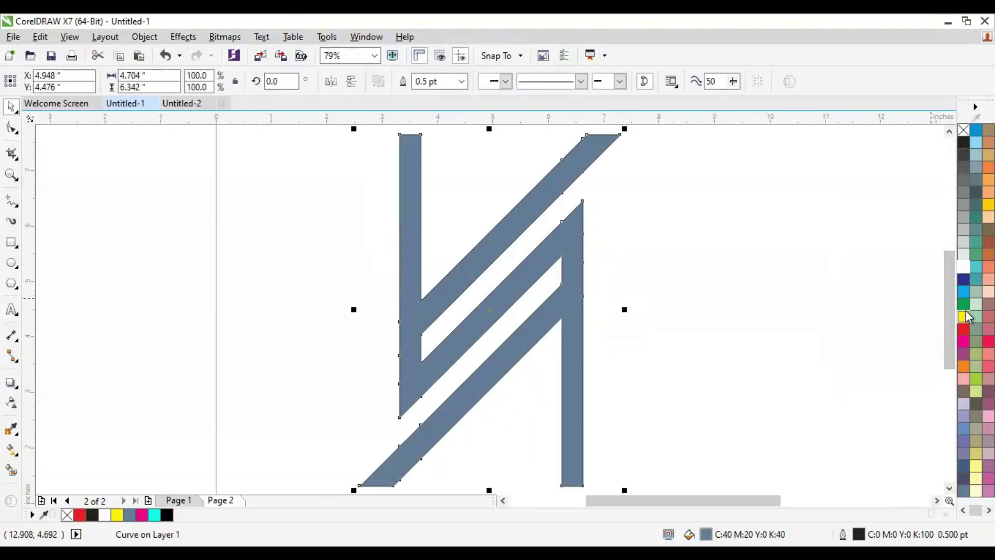
Step: Recolour the welded shape purple and apply a linear fountain fill fading from purple to white
{"action": "left_click", "coordinate": [963, 366]}
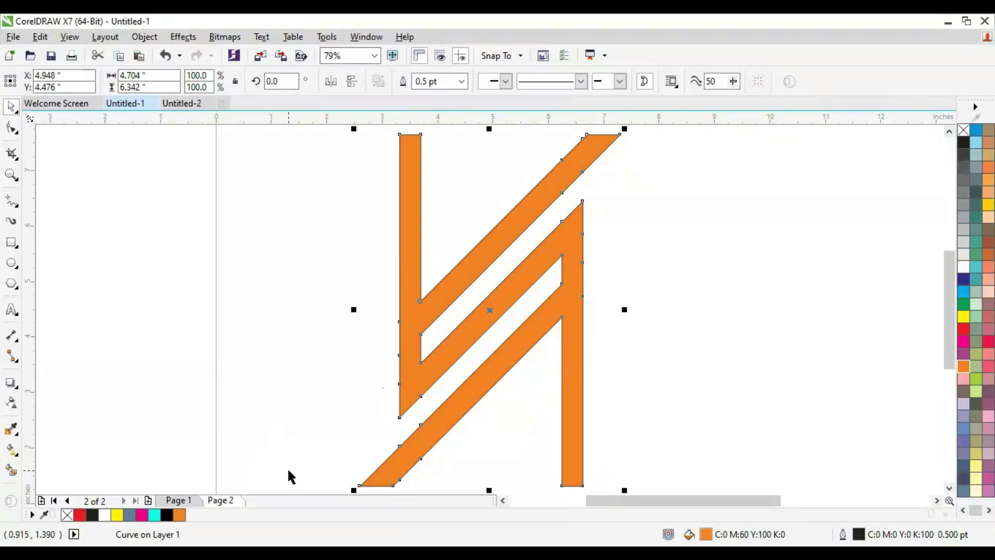
{"action": "left_click_drag", "start_coordinate": [589, 256], "coordinate": [589, 266]}
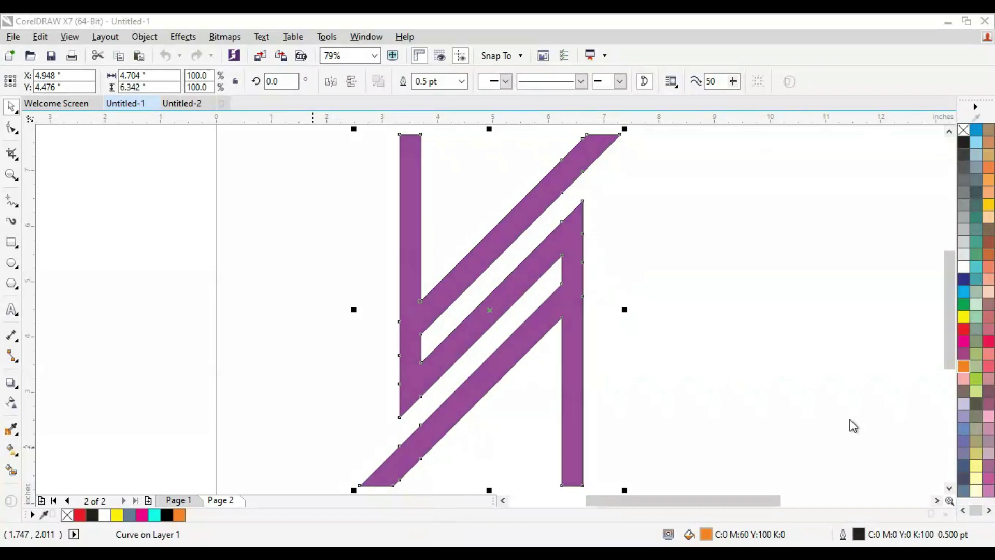
{"action": "key", "text": "g"}
{"action": "left_click", "coordinate": [50, 81]}
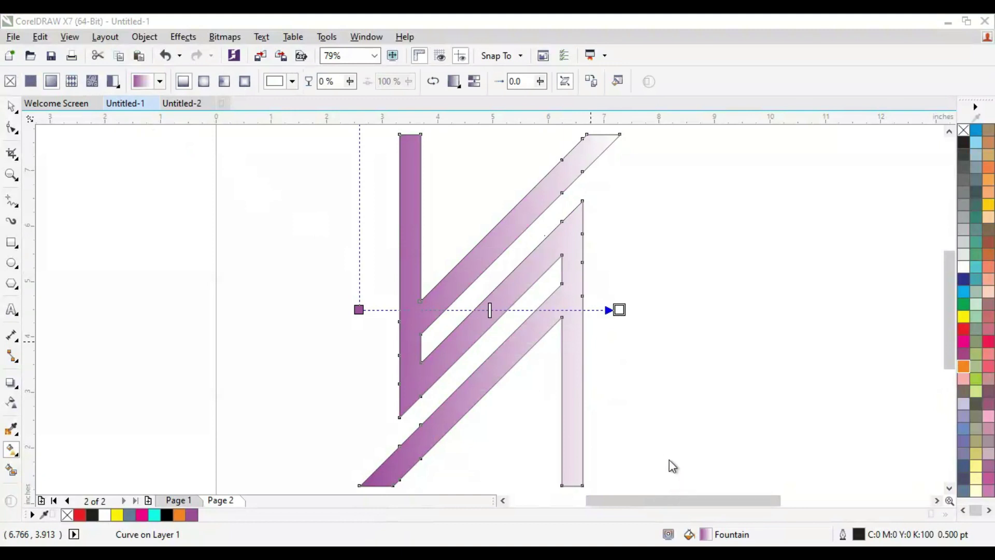
Step: Set the end colour of the welded shape's gradient to magenta-pink
{"action": "left_click", "coordinate": [652, 401]}
{"action": "left_click", "coordinate": [653, 412]}
{"action": "left_click", "coordinate": [672, 486]}
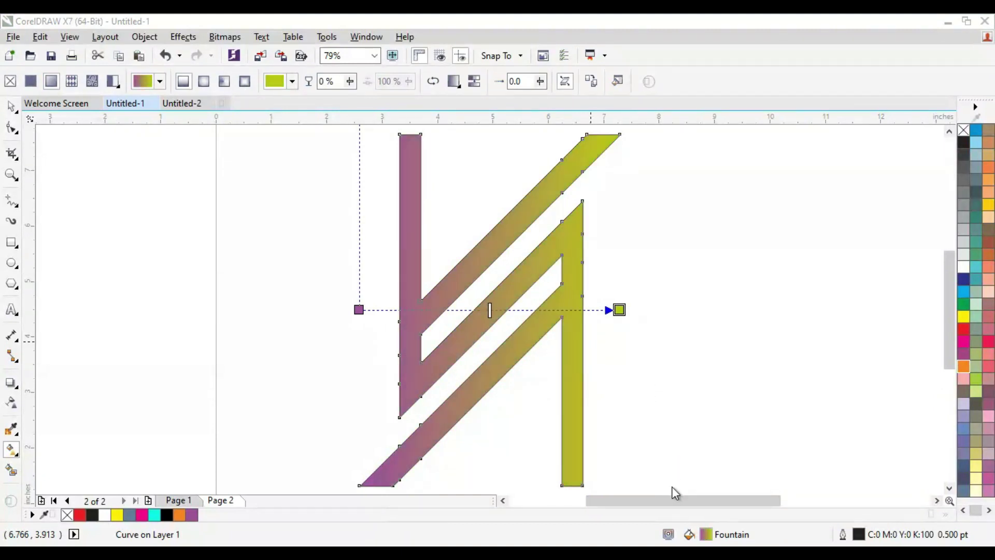
{"action": "left_click", "coordinate": [677, 480]}
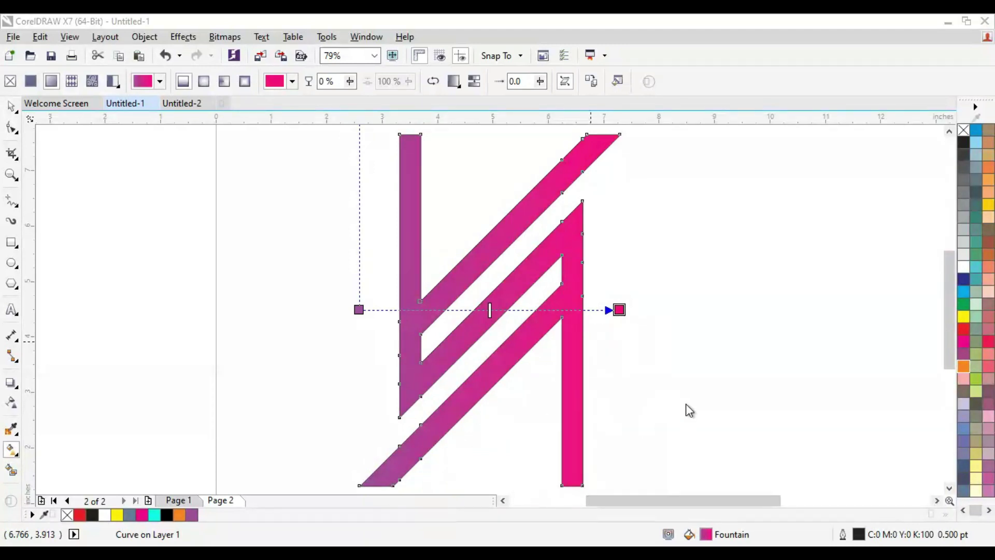
Step: Add a blue intermediate colour to the gradient and shift the start and middle colour nodes to the right
{"action": "left_click", "coordinate": [9, 107]}
{"action": "key", "text": "g"}
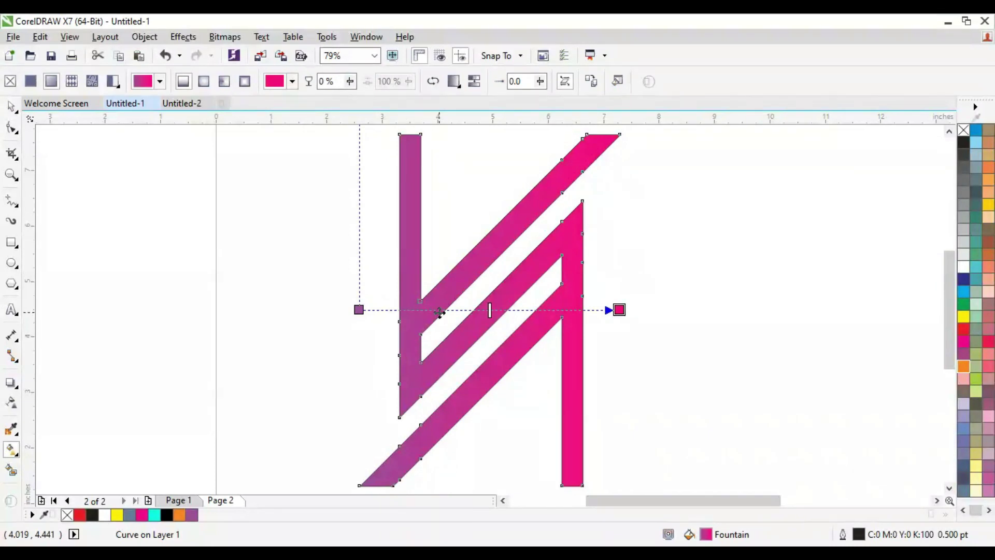
{"action": "left_click_drag", "start_coordinate": [439, 311], "coordinate": [440, 310]}
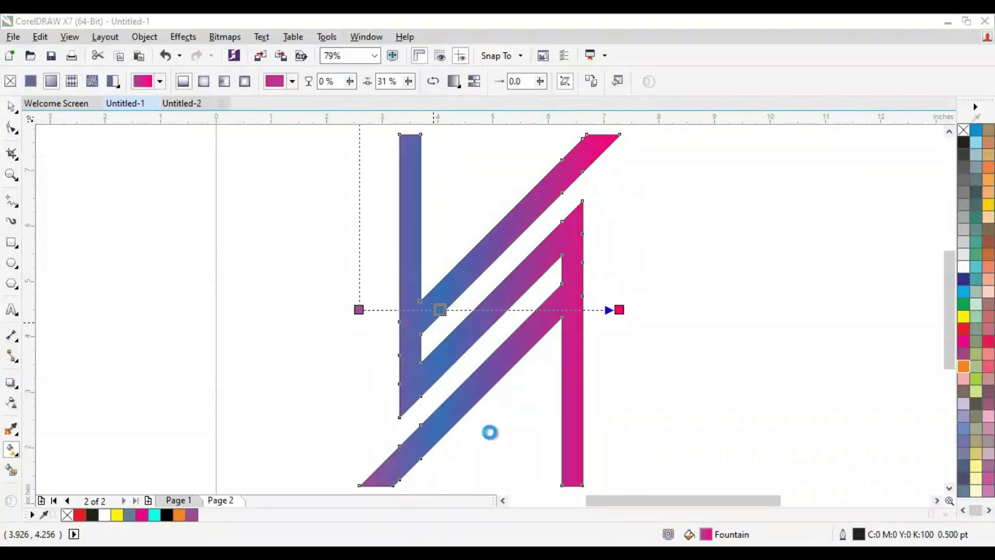
{"action": "left_click_drag", "start_coordinate": [359, 307], "coordinate": [388, 304]}
{"action": "left_click_drag", "start_coordinate": [460, 306], "coordinate": [472, 304]}
Step: Set the gradient's start colour to red
{"action": "left_click", "coordinate": [388, 305]}
{"action": "left_click", "coordinate": [389, 307]}
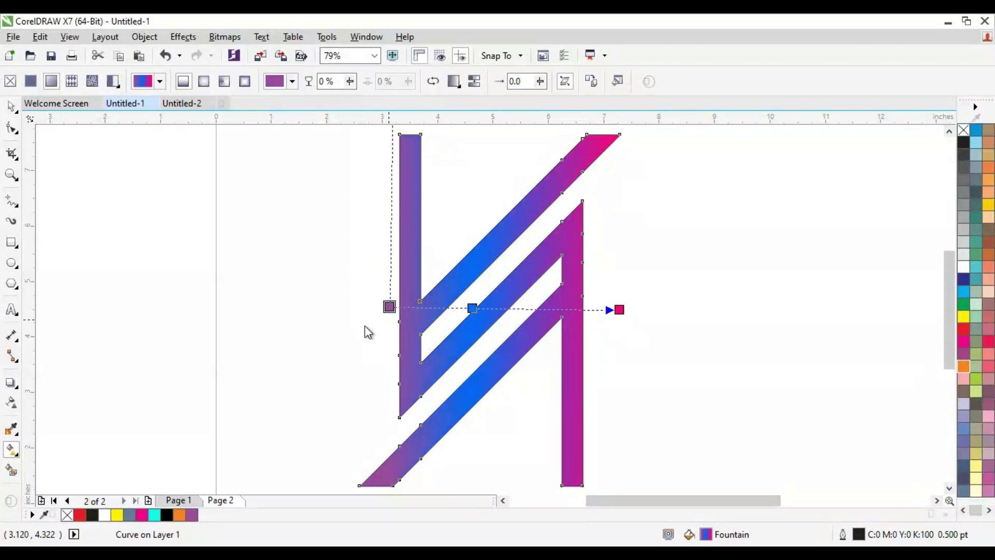
{"action": "left_click", "coordinate": [443, 468]}
{"action": "left_click", "coordinate": [434, 391]}
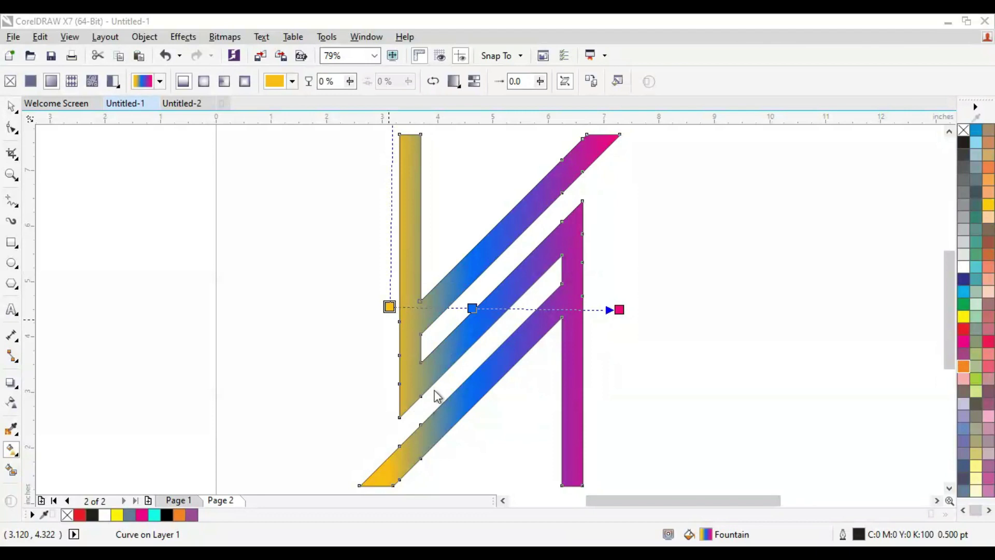
{"action": "left_click", "coordinate": [438, 470]}
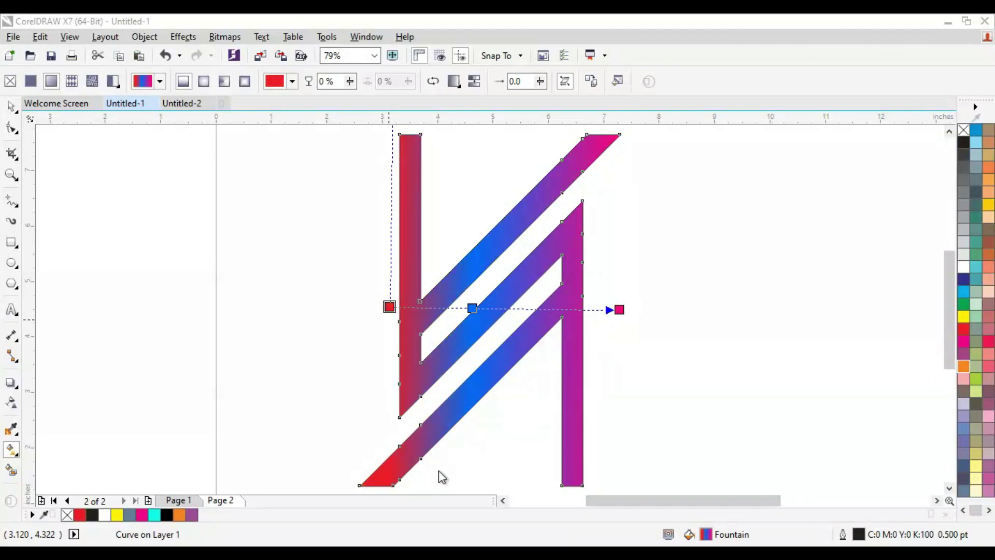
Step: Select the whole monogram and remove its outline
{"action": "left_click", "coordinate": [11, 106]}
{"action": "left_click", "coordinate": [331, 342]}
{"action": "scroll", "coordinate": [332, 341], "scroll_direction": "down", "scroll_amount": 2}
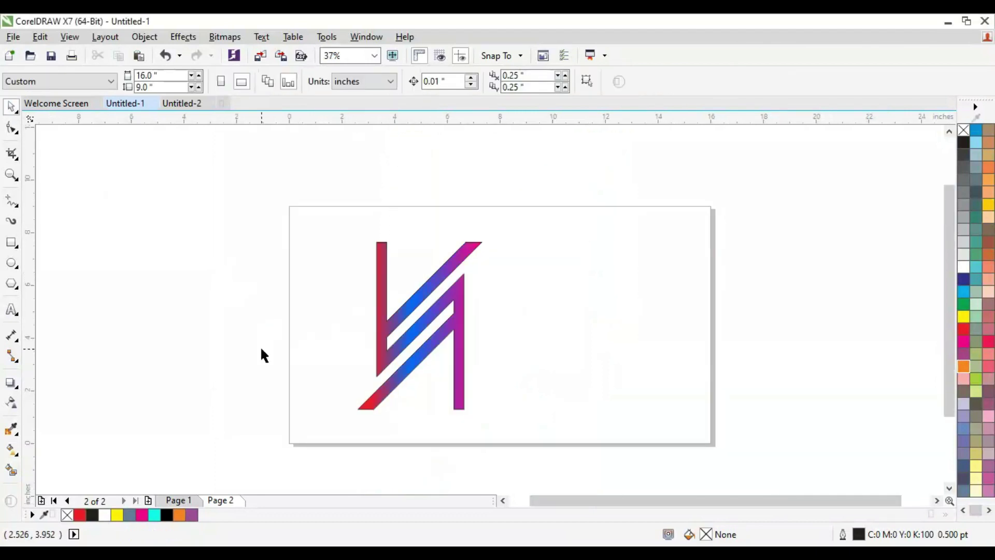
{"action": "left_click_drag", "start_coordinate": [525, 204], "coordinate": [223, 477]}
{"action": "right_click", "coordinate": [963, 130]}
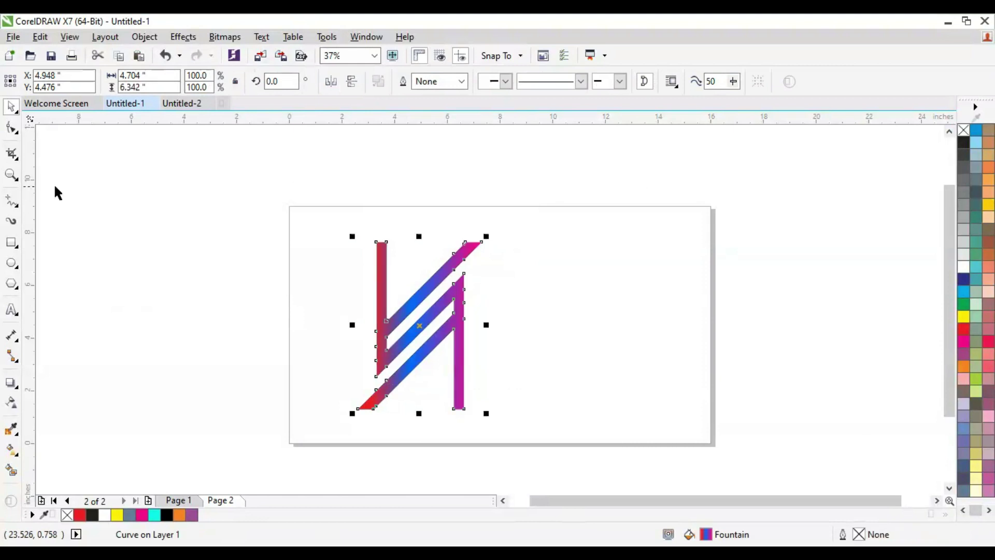
Step: Draw a 16 × 9 inch rectangle covering the page and fill it with black
{"action": "left_click", "coordinate": [12, 242]}
{"action": "left_click_drag", "start_coordinate": [289, 206], "coordinate": [715, 445]}
{"action": "key", "text": "shift+F2"}
{"action": "key", "text": "space"}
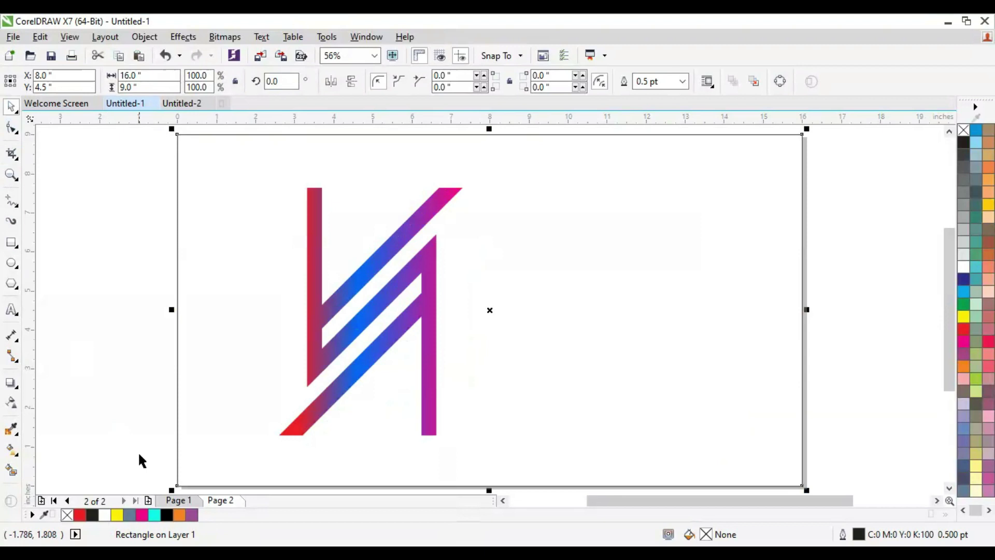
{"action": "left_click", "coordinate": [167, 515]}
{"action": "scroll", "coordinate": [171, 540], "scroll_direction": "down", "scroll_amount": 2}
Step: Bring the monogram in front of the black rectangle and enlarge it to about 7.18 inches high
{"action": "key", "text": "Tab"}
{"action": "key", "text": "shift+Page_Up"}
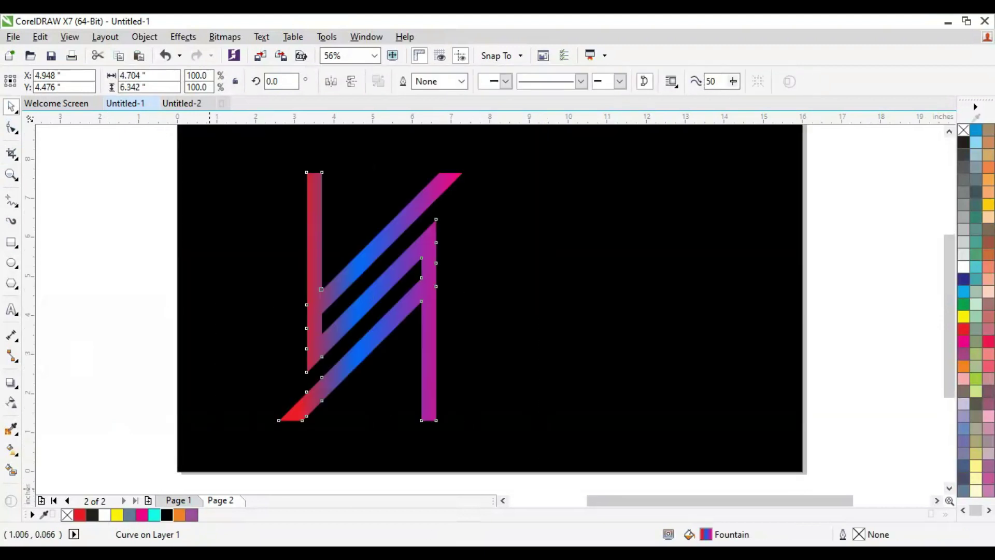
{"action": "mouse_move", "coordinate": [469, 165]}
{"action": "left_mouse_down"}
{"action": "mouse_move", "coordinate": [493, 154]}
{"action": "mouse_move", "coordinate": [479, 151]}
{"action": "left_mouse_up"}
Step: Shift the monogram gradient's blue middle node and red start node further right
{"action": "key", "text": "g"}
{"action": "left_click_drag", "start_coordinate": [355, 294], "coordinate": [369, 294]}
{"action": "left_click_drag", "start_coordinate": [291, 294], "coordinate": [299, 293]}
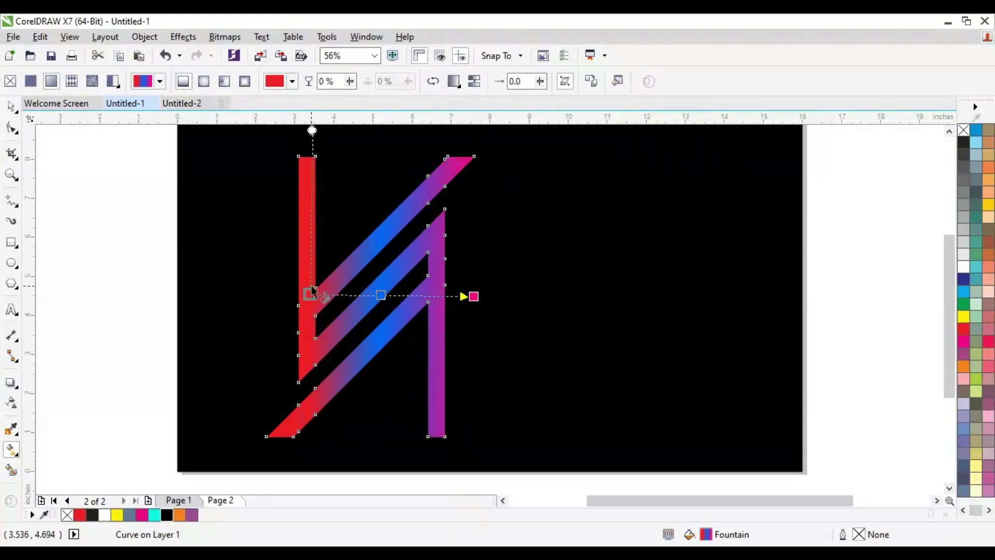
Step: Move the monogram towards the page's left side and place a duplicate to its right
{"action": "left_click", "coordinate": [11, 106]}
{"action": "left_click_drag", "start_coordinate": [394, 236], "coordinate": [599, 232]}
{"action": "right_click", "coordinate": [599, 232]}
Step: Set the start colour of the duplicate's gradient to light blue
{"action": "key", "text": "g"}
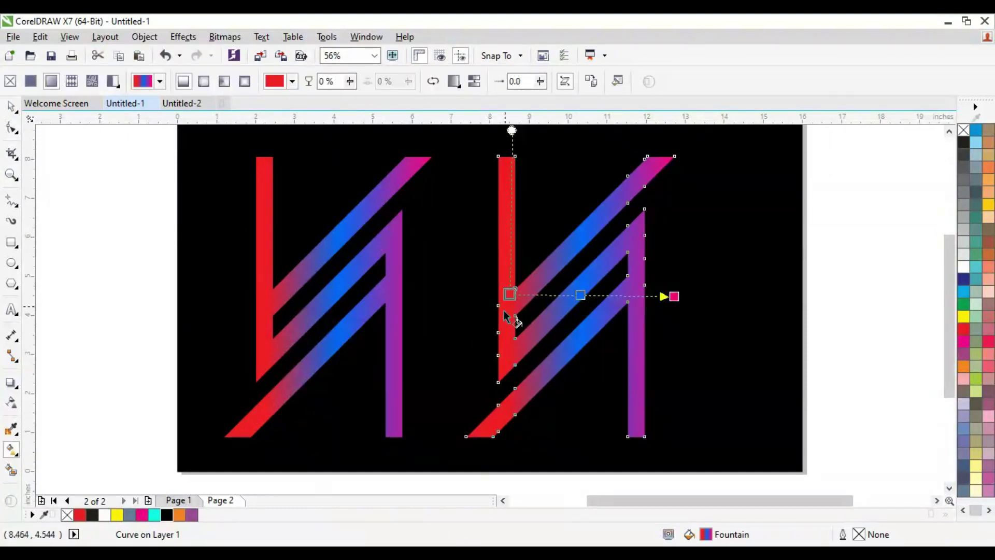
{"action": "key", "text": "ctrl+s"}
{"action": "left_click", "coordinate": [560, 456]}
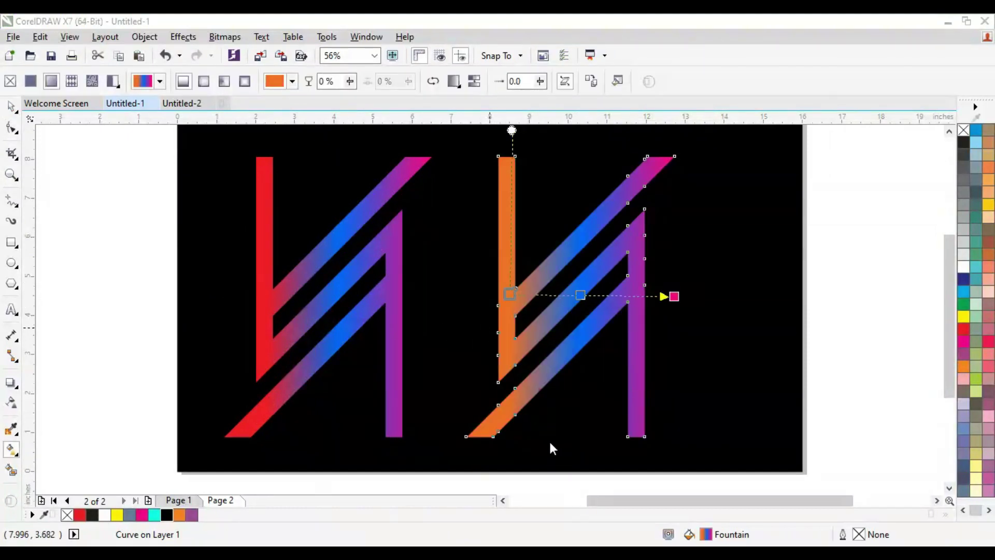
{"action": "left_click", "coordinate": [551, 387]}
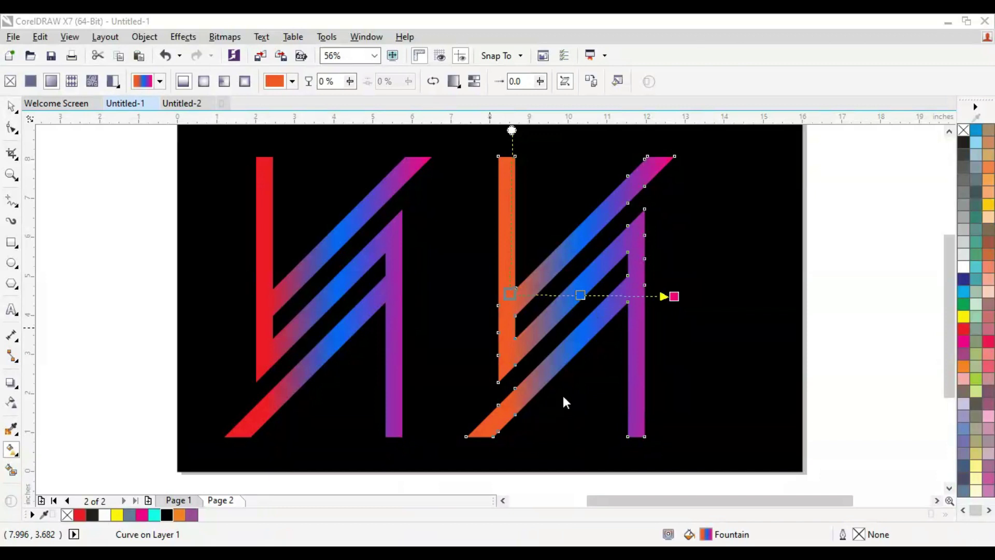
{"action": "left_click", "coordinate": [565, 420]}
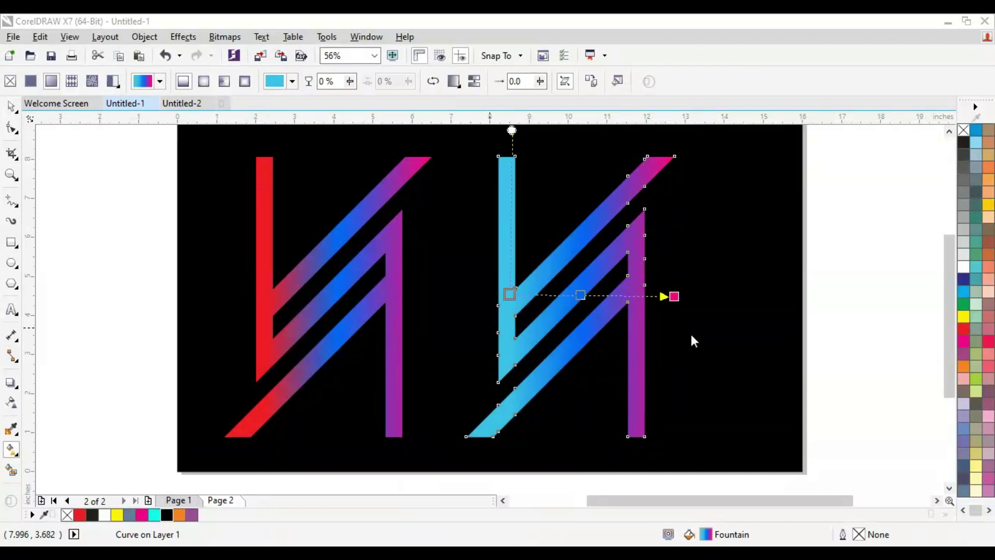
Step: Set the duplicate gradient's end colour to magenta and pull its end node inward and upward to the right bar
{"action": "left_click", "coordinate": [674, 296]}
{"action": "left_click", "coordinate": [658, 326]}
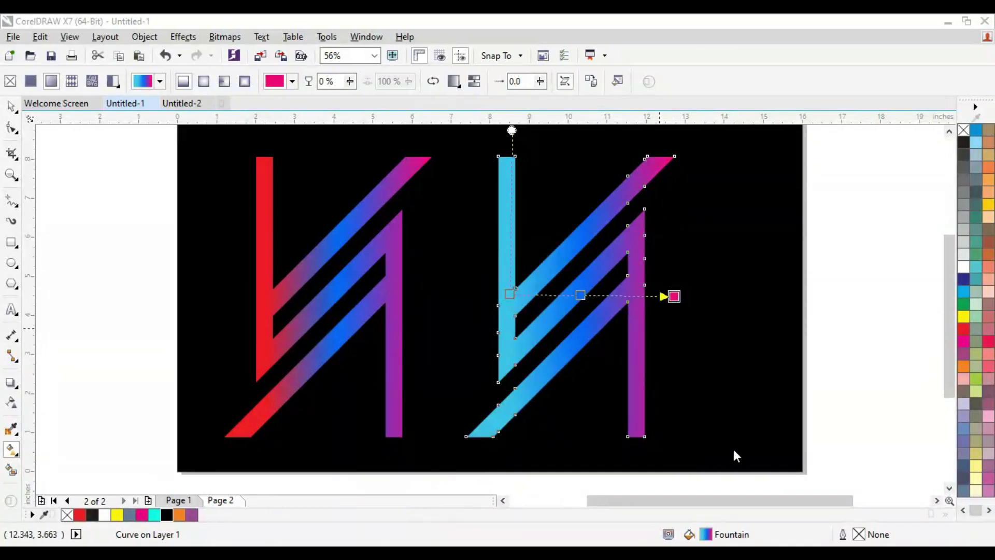
{"action": "left_click", "coordinate": [724, 427]}
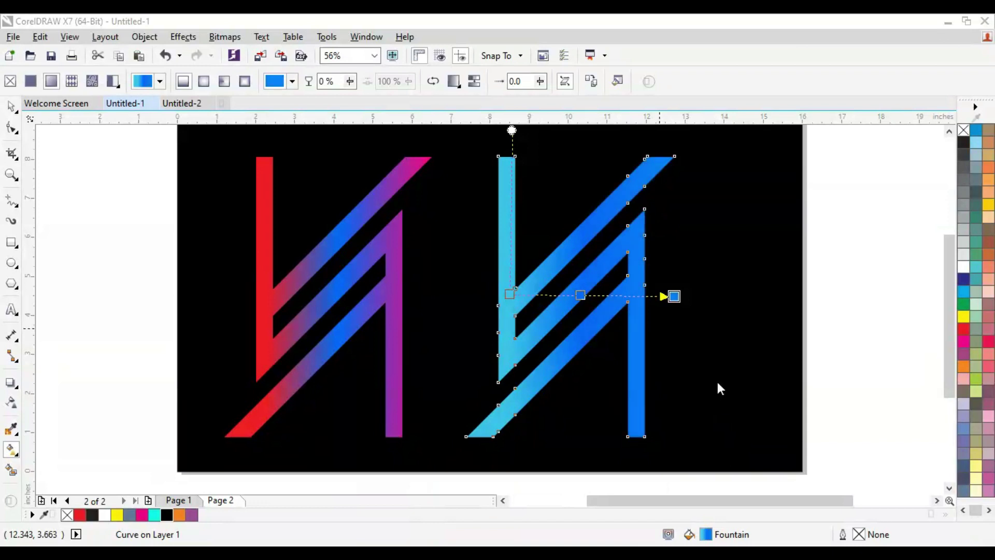
{"action": "left_click", "coordinate": [724, 396]}
{"action": "left_click", "coordinate": [714, 389]}
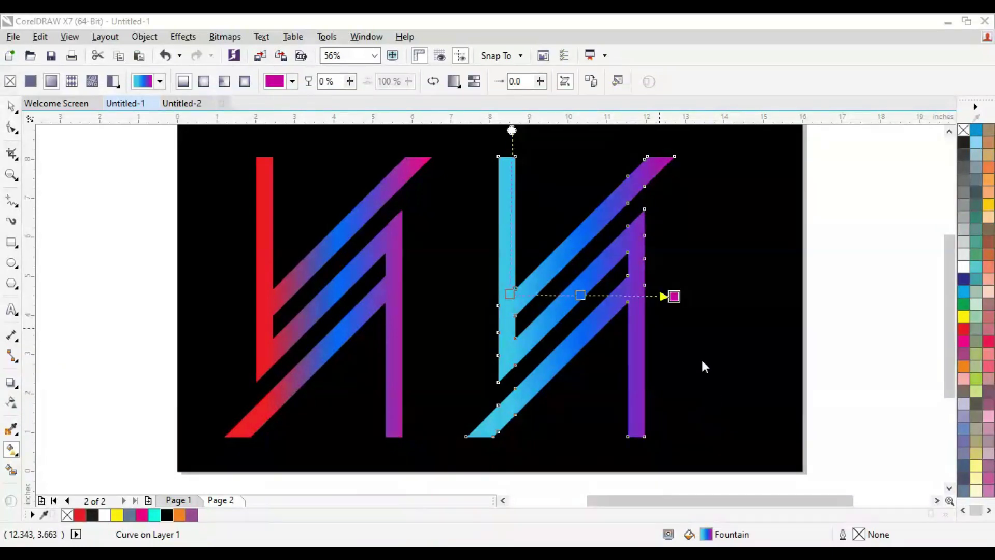
{"action": "left_click_drag", "start_coordinate": [674, 296], "coordinate": [627, 275]}
Step: Group the two monograms and centre the group horizontally on the black rectangle
{"action": "left_click", "coordinate": [9, 107]}
{"action": "scroll", "coordinate": [246, 252], "scroll_direction": "up", "scroll_amount": 1}
{"action": "left_click", "coordinate": [330, 254], "text": "shift"}
{"action": "key", "text": "ctrl+g"}
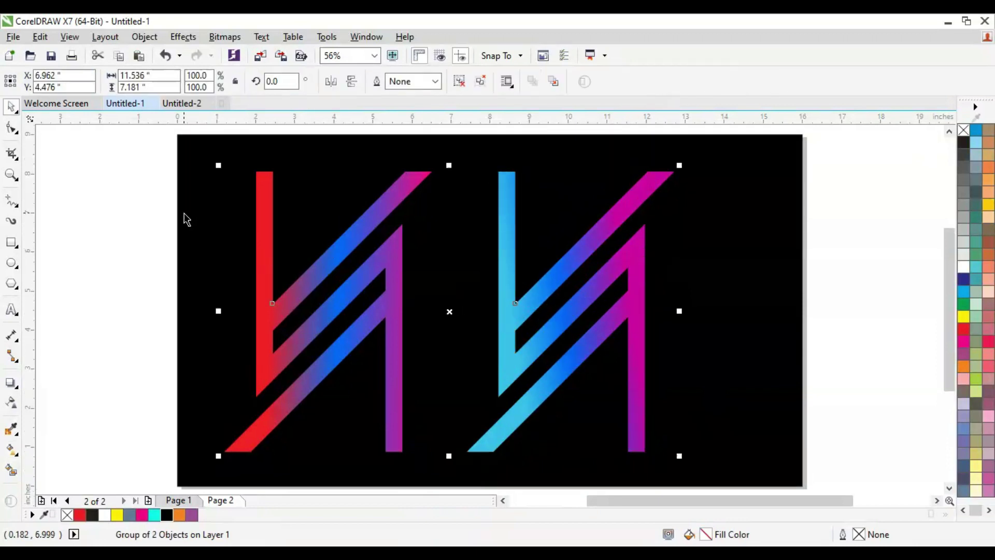
{"action": "left_click", "coordinate": [222, 228], "text": "shift"}
{"action": "key", "text": "c"}
{"action": "left_click", "coordinate": [100, 210]}
{"action": "scroll", "coordinate": [99, 209], "scroll_direction": "up", "scroll_amount": 1}
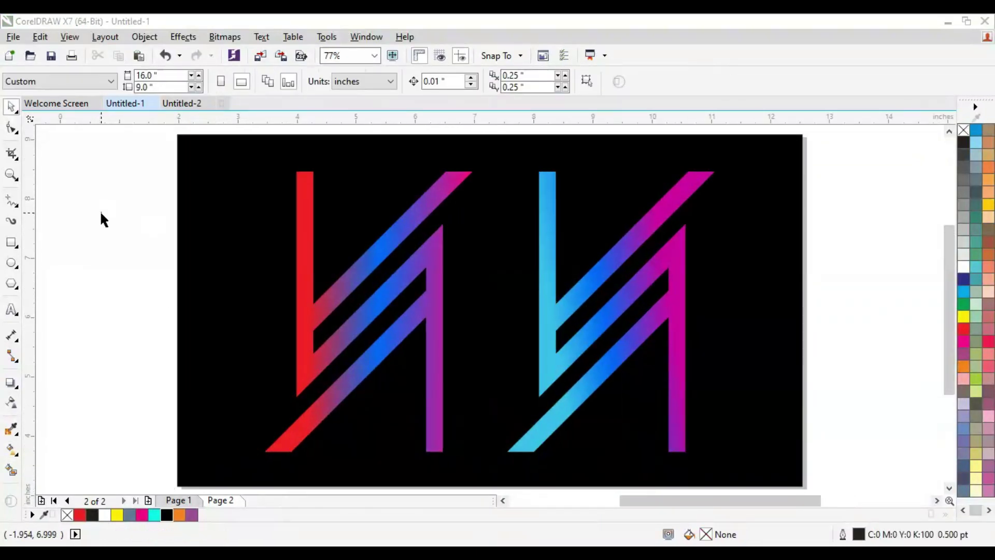